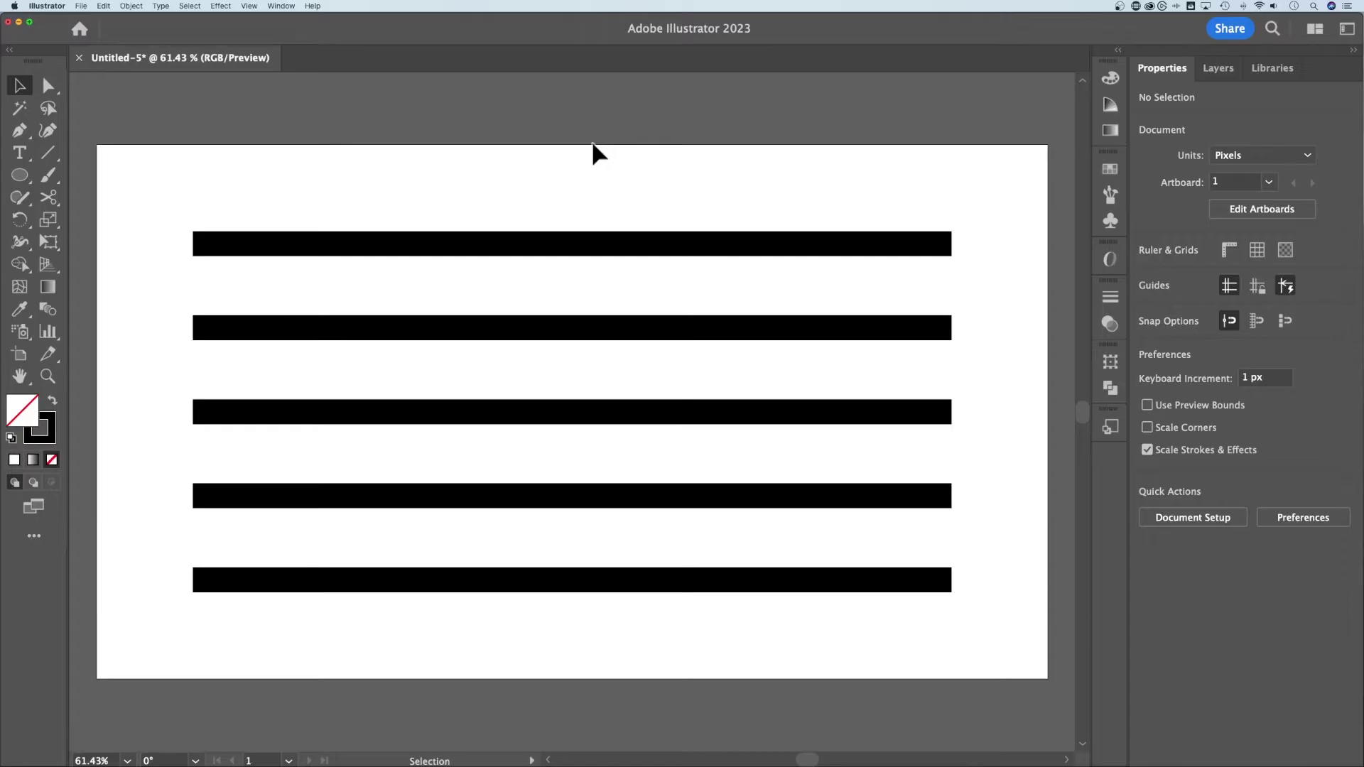
# Marquee-select the top black 50 pt line on the artboard.
pyautogui.moveTo(680, 192); pyautogui.dragTo(611, 257)
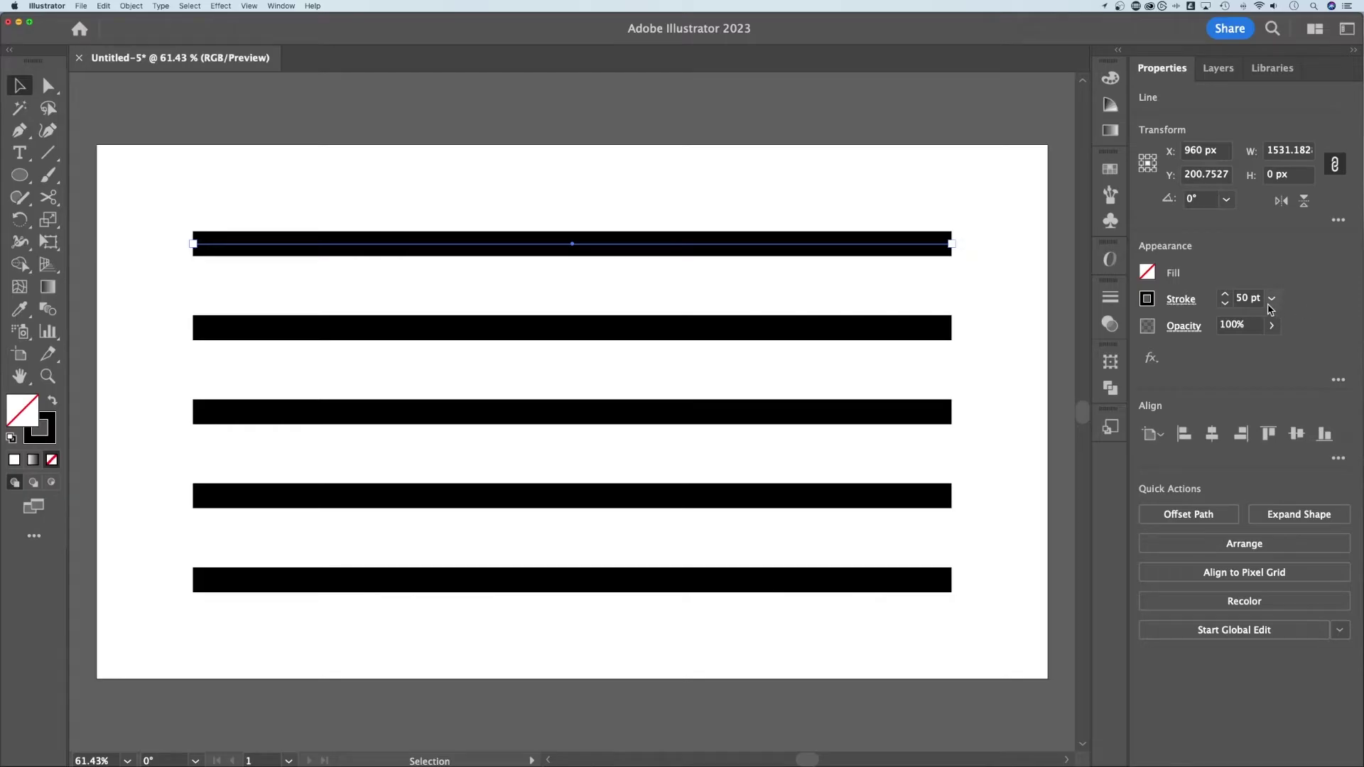
# Give the top bar square caps and the lens-shaped Width Profile 1.
pyautogui.click(1181, 299)
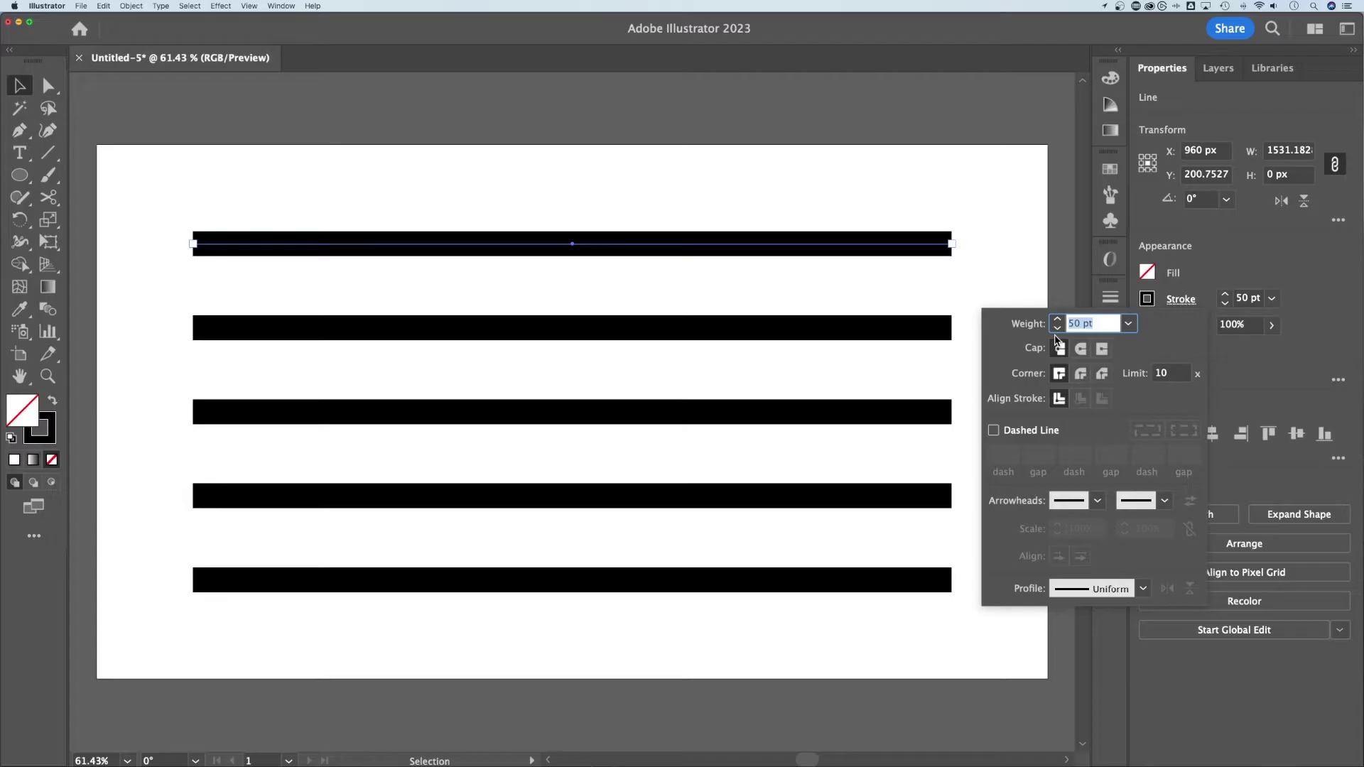
pyautogui.click(1080, 349)
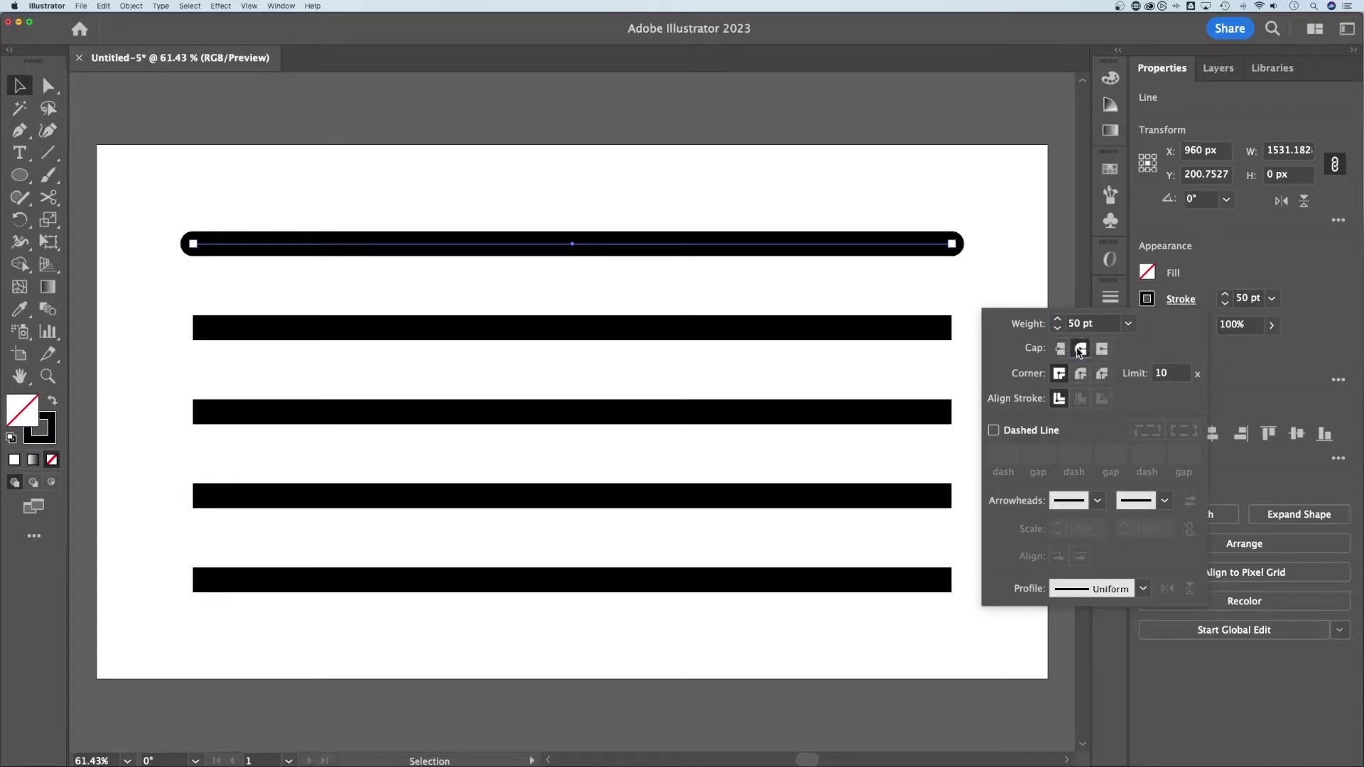
pyautogui.click(1059, 349)
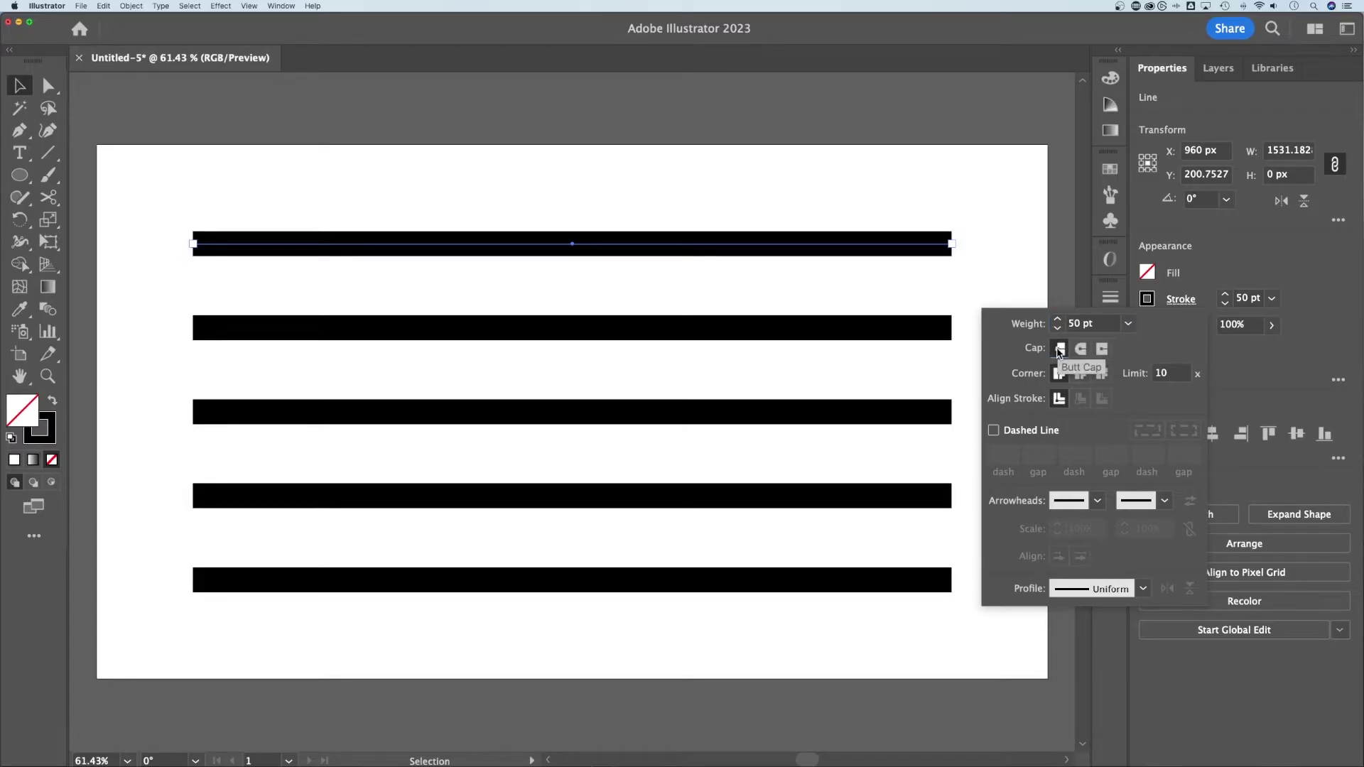
pyautogui.click(1083, 592)
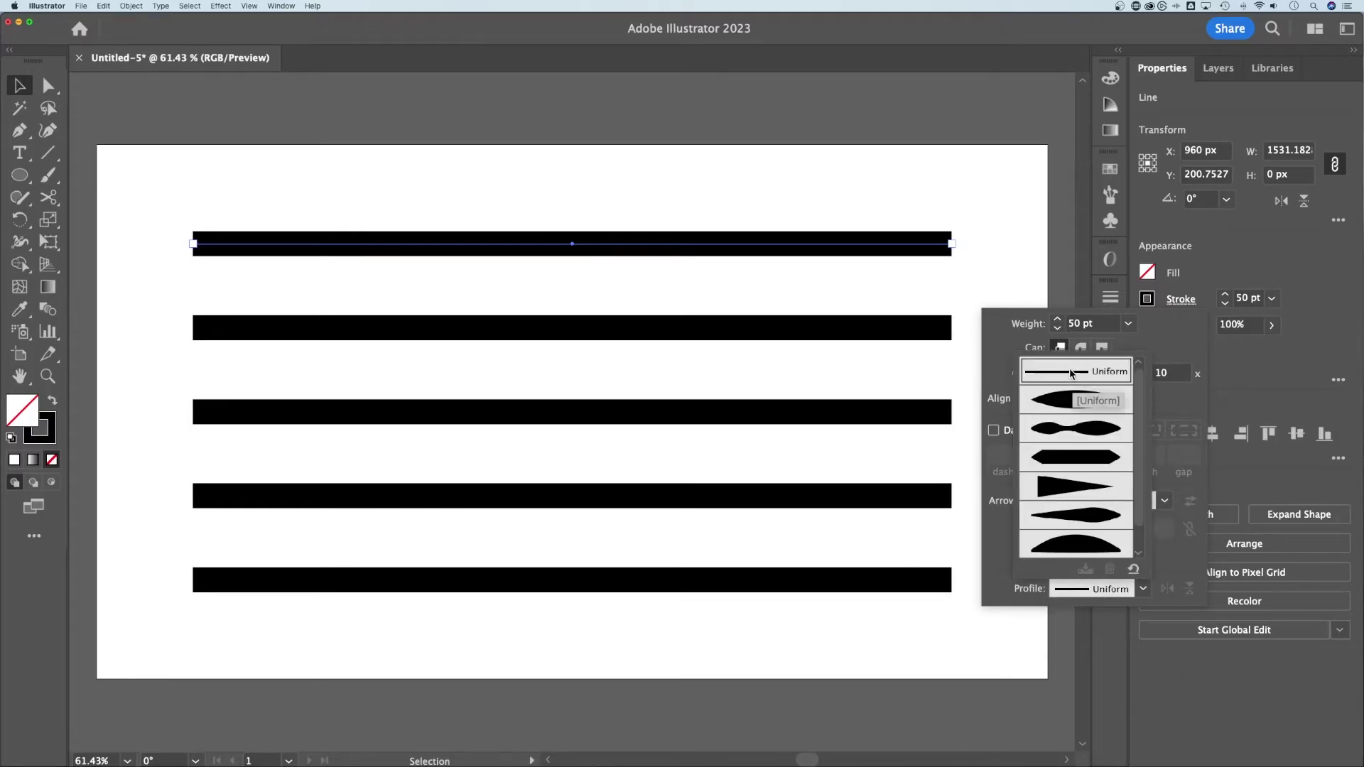
pyautogui.click(1083, 405)
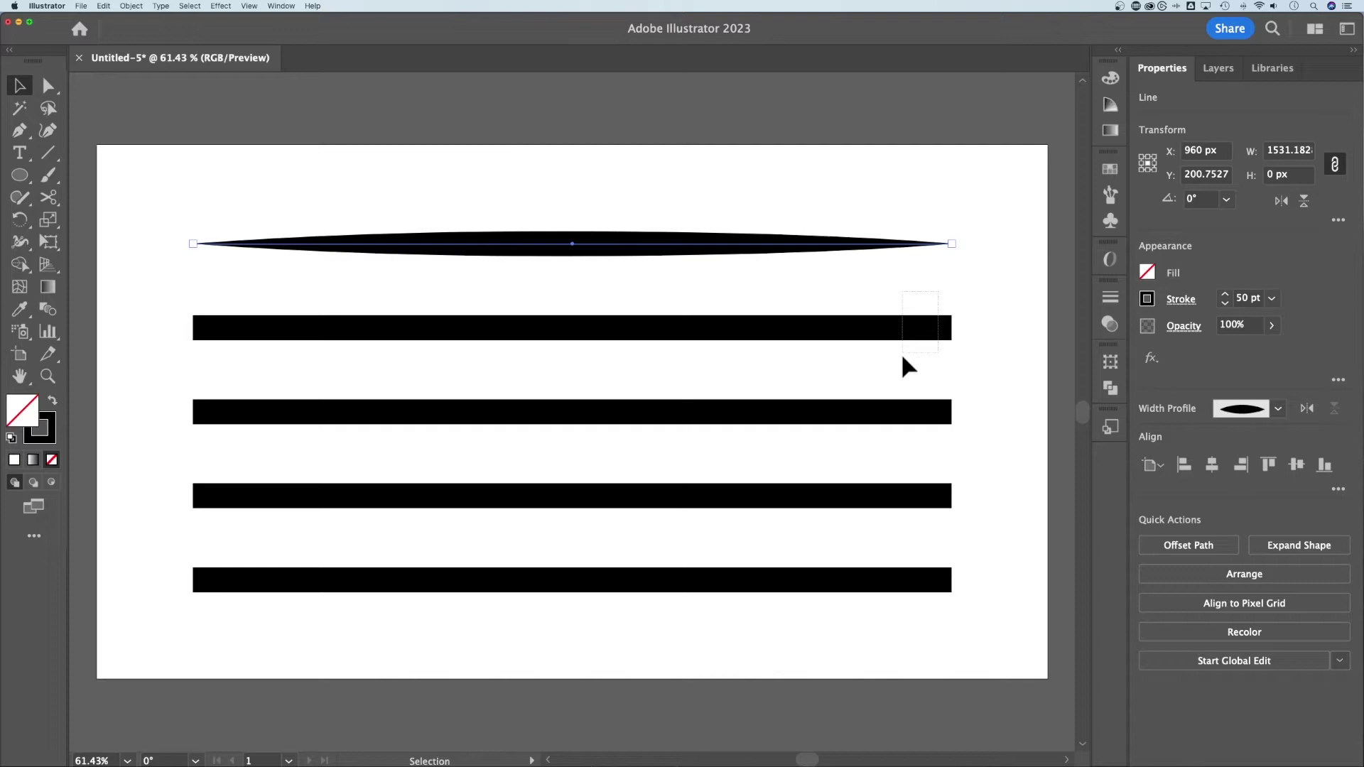
# Give the second bar the pinched double-lens Width Profile 2.
pyautogui.click(913, 331)
pyautogui.click(1182, 300)
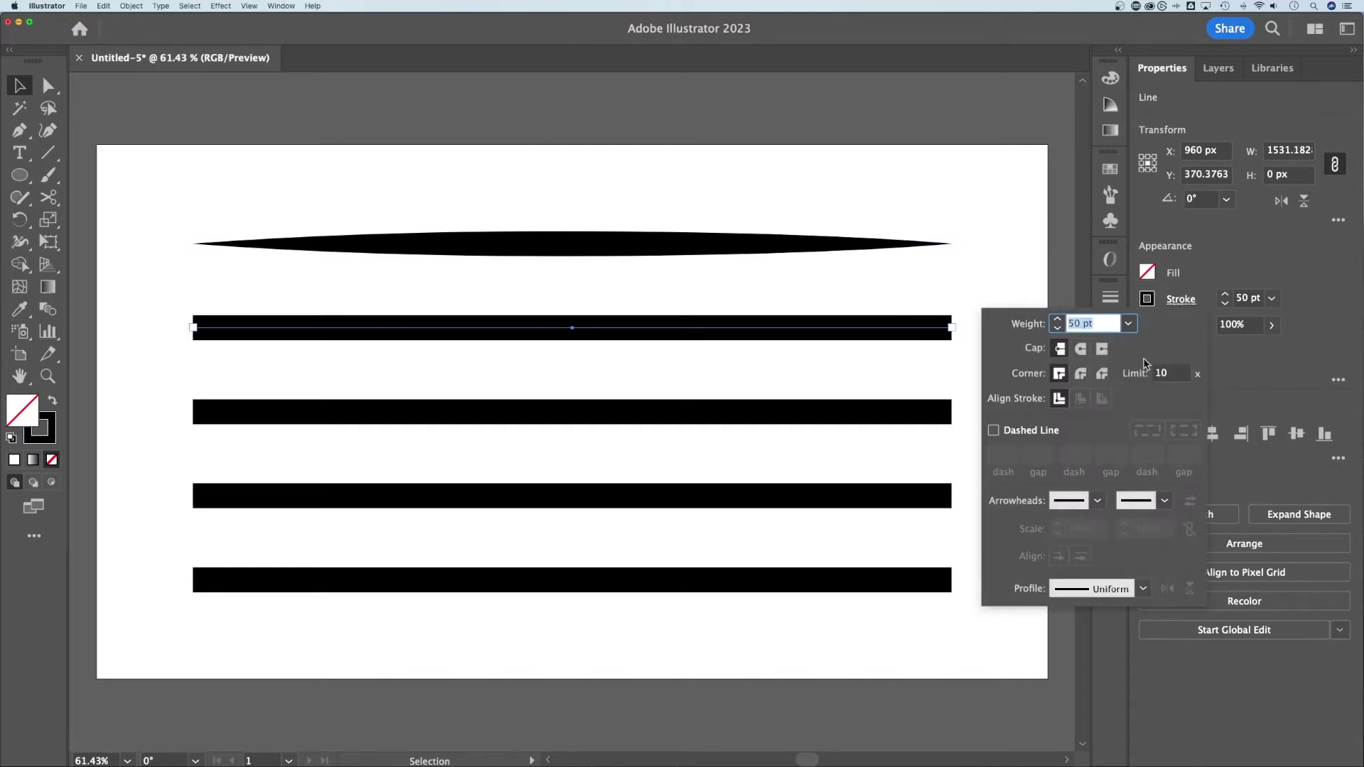
pyautogui.click(1117, 596)
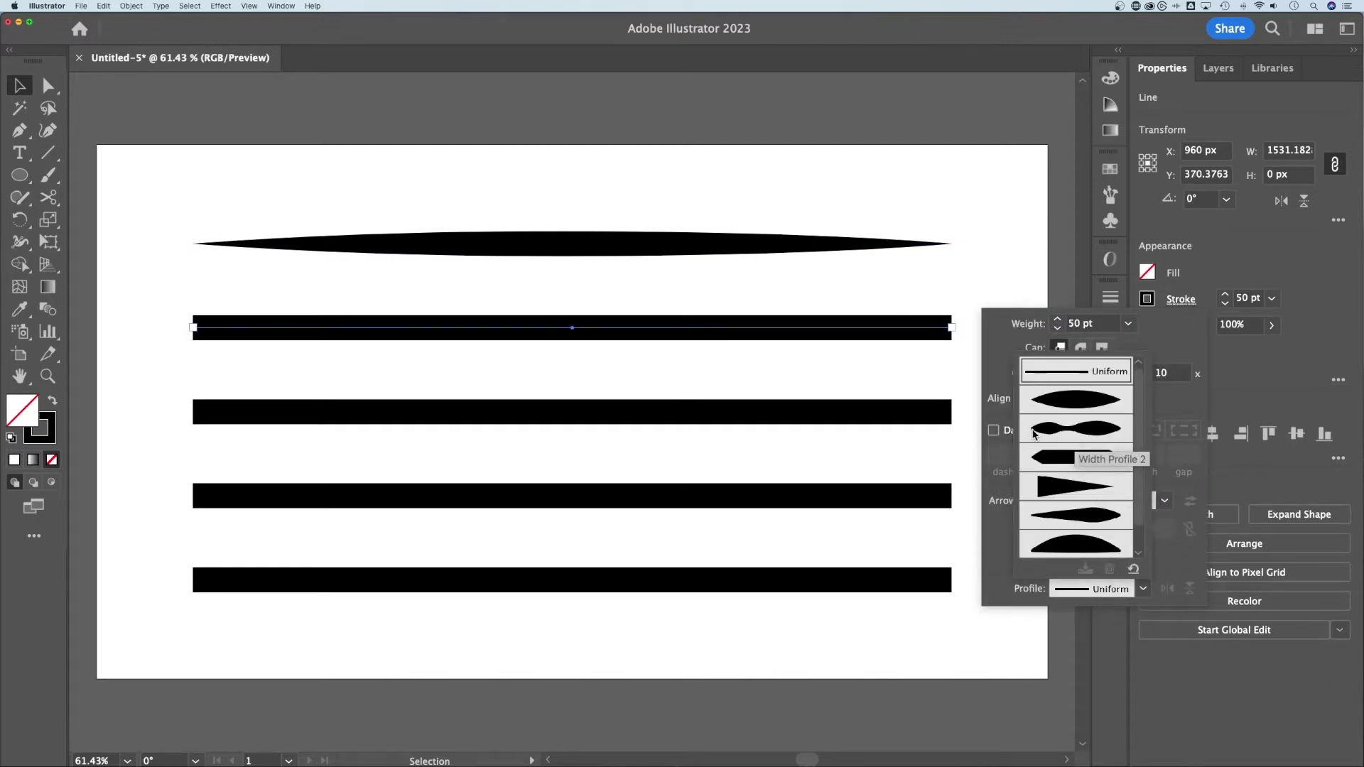
pyautogui.click(1100, 431)
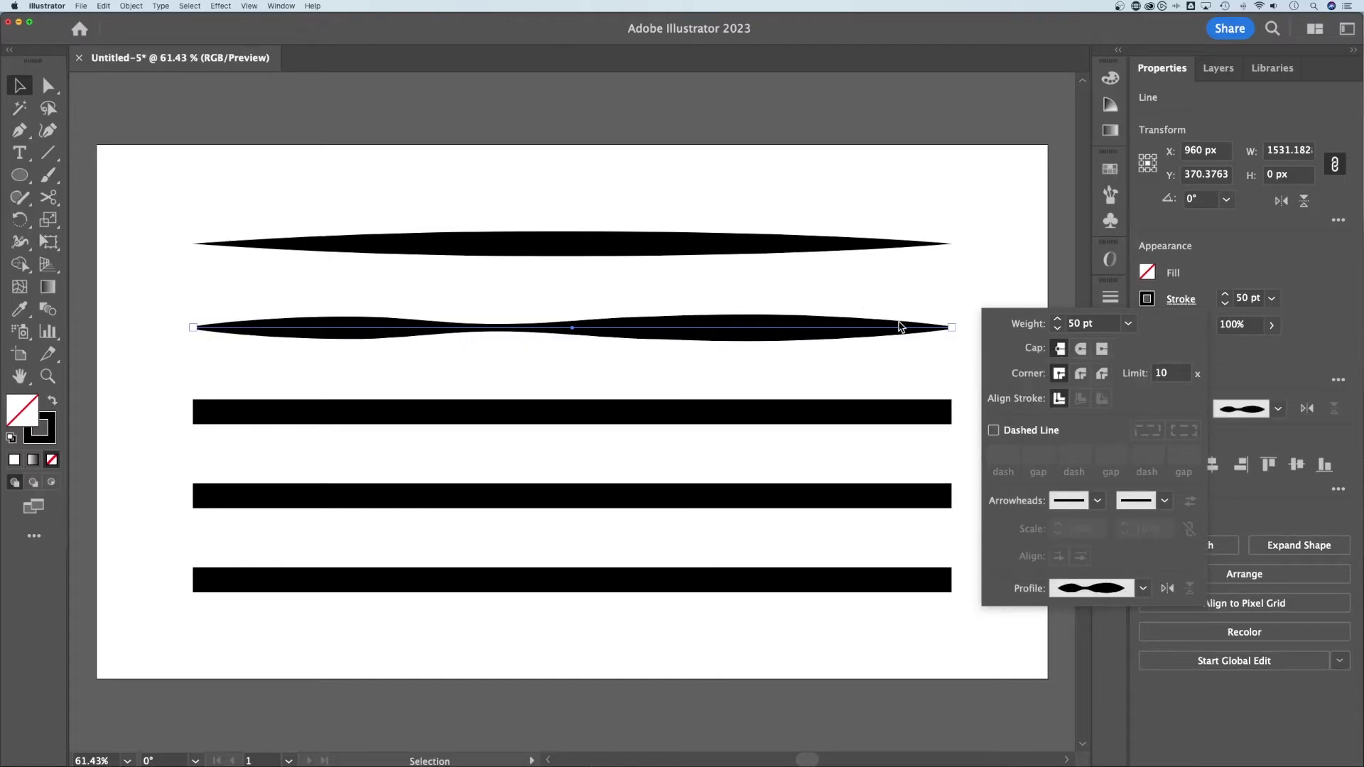
# Give the third bar the arc-shaped width profile.
pyautogui.click(899, 327)
pyautogui.click(936, 406)
pyautogui.click(1181, 299)
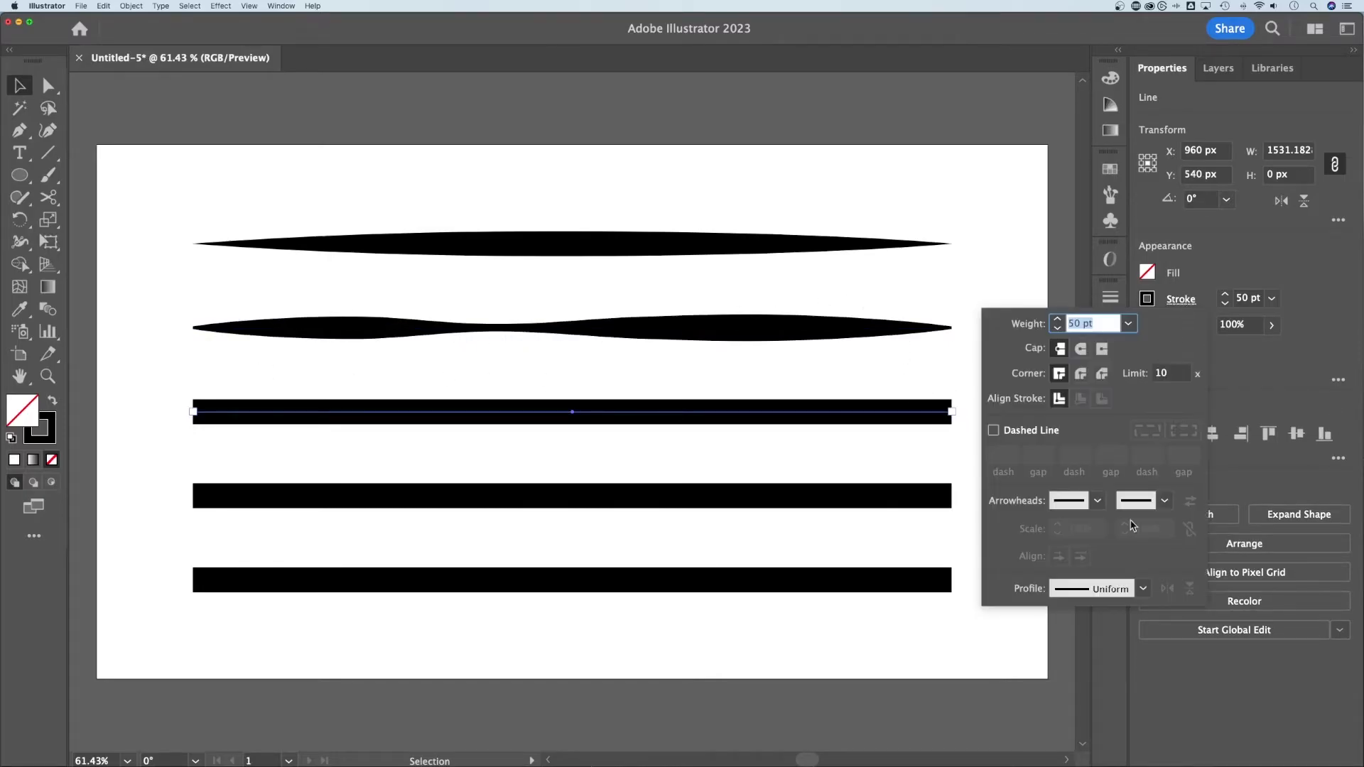
pyautogui.click(1114, 591)
pyautogui.click(1092, 542)
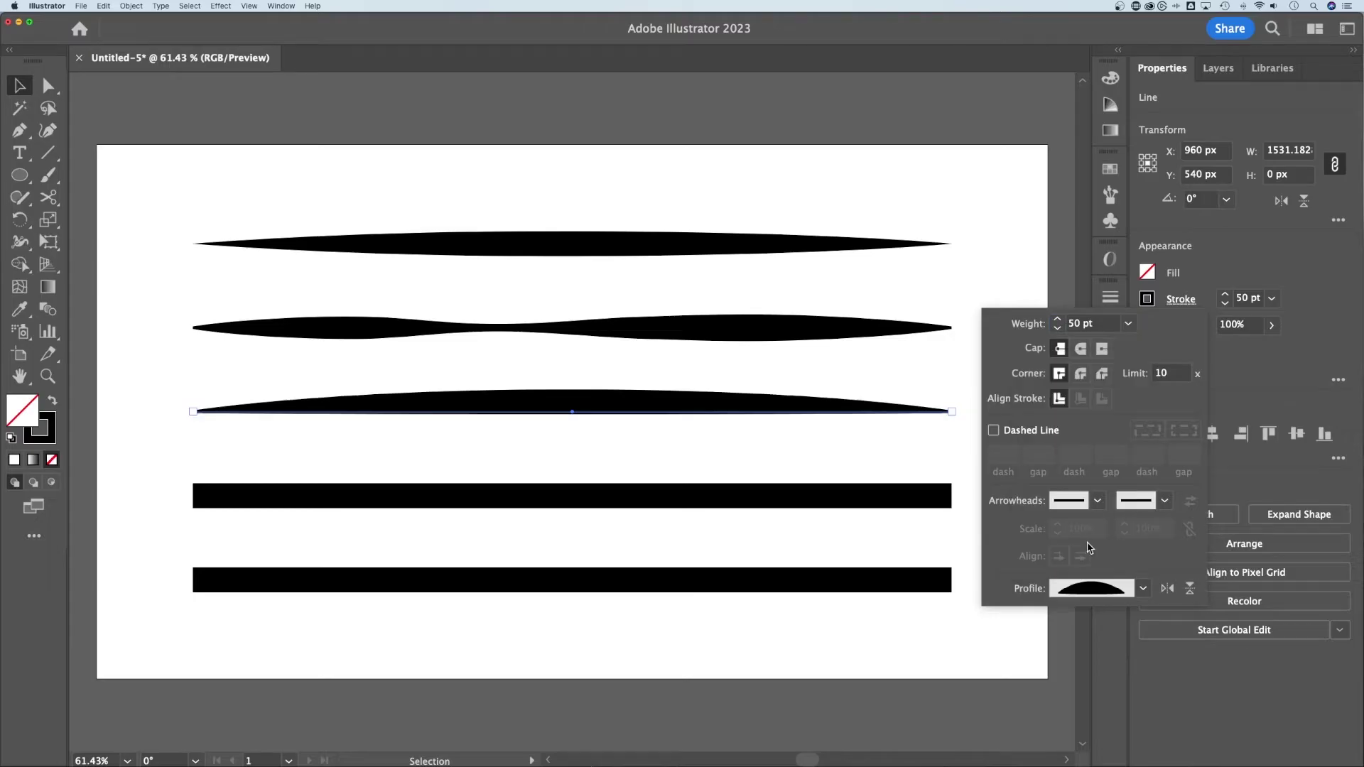
pyautogui.click(801, 470)
# Use the Width tool to narrow the fourth bar's right end and widen its left end to about 114 px.
pyautogui.click(781, 498)
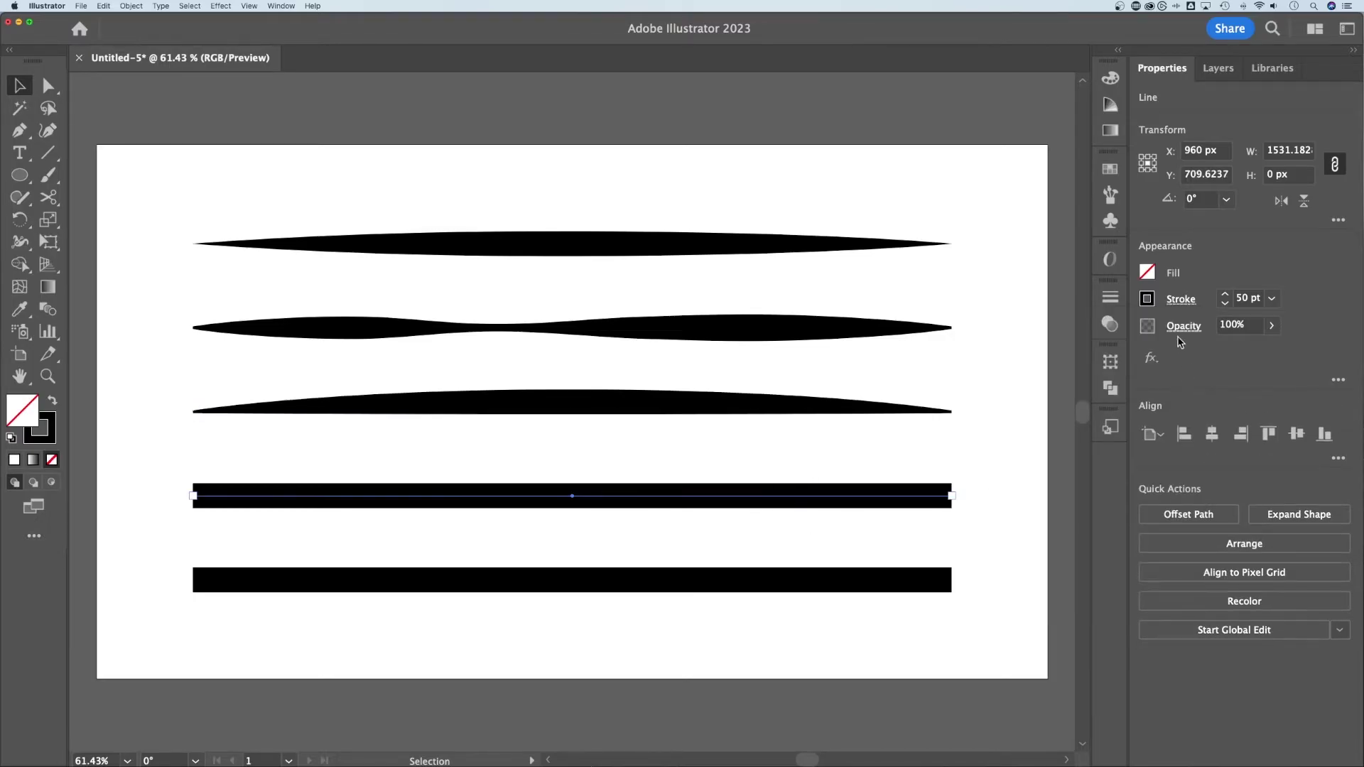
pyautogui.click(1180, 299)
pyautogui.hotkey('shift', 'w')
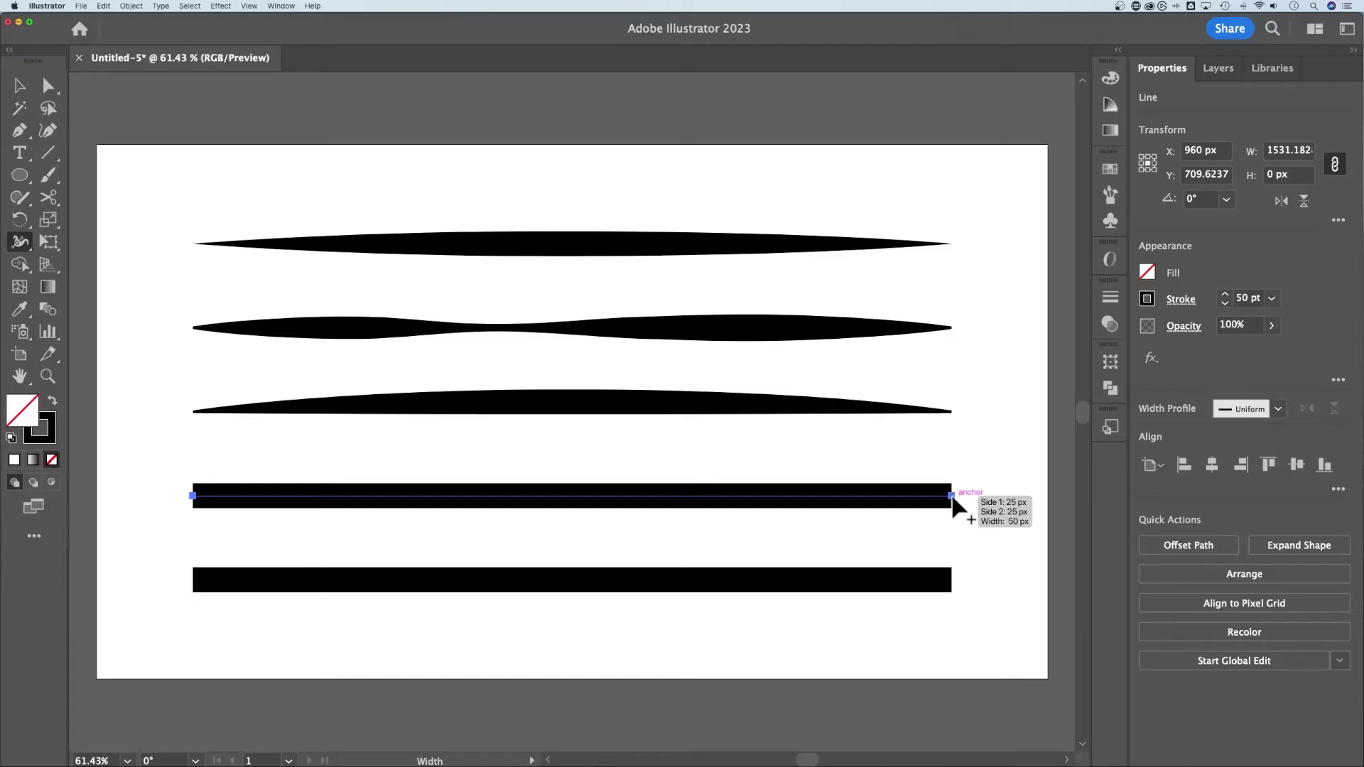
pyautogui.moveTo(953, 497)
pyautogui.mouseDown()
pyautogui.moveTo(958, 437)
pyautogui.moveTo(959, 484)
pyautogui.mouseUp()
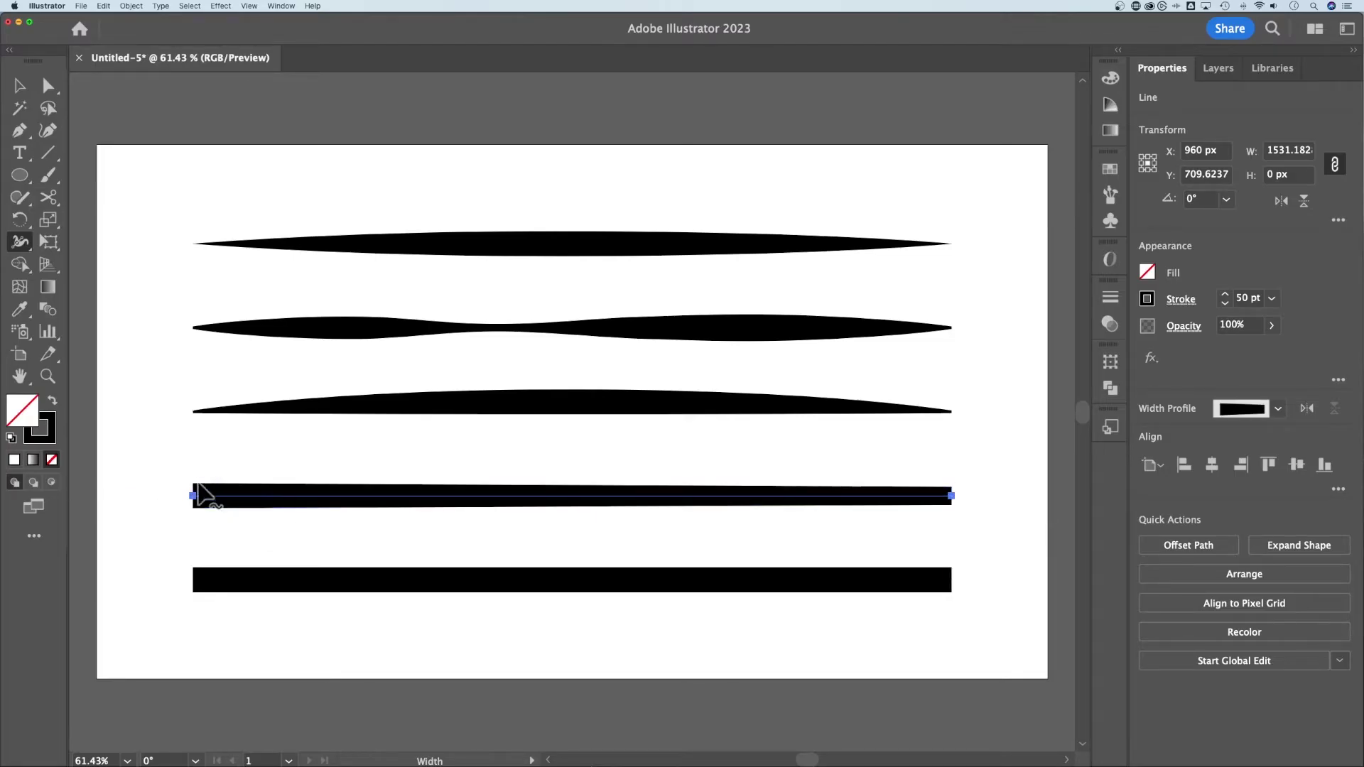
pyautogui.moveTo(191, 497); pyautogui.dragTo(190, 522)
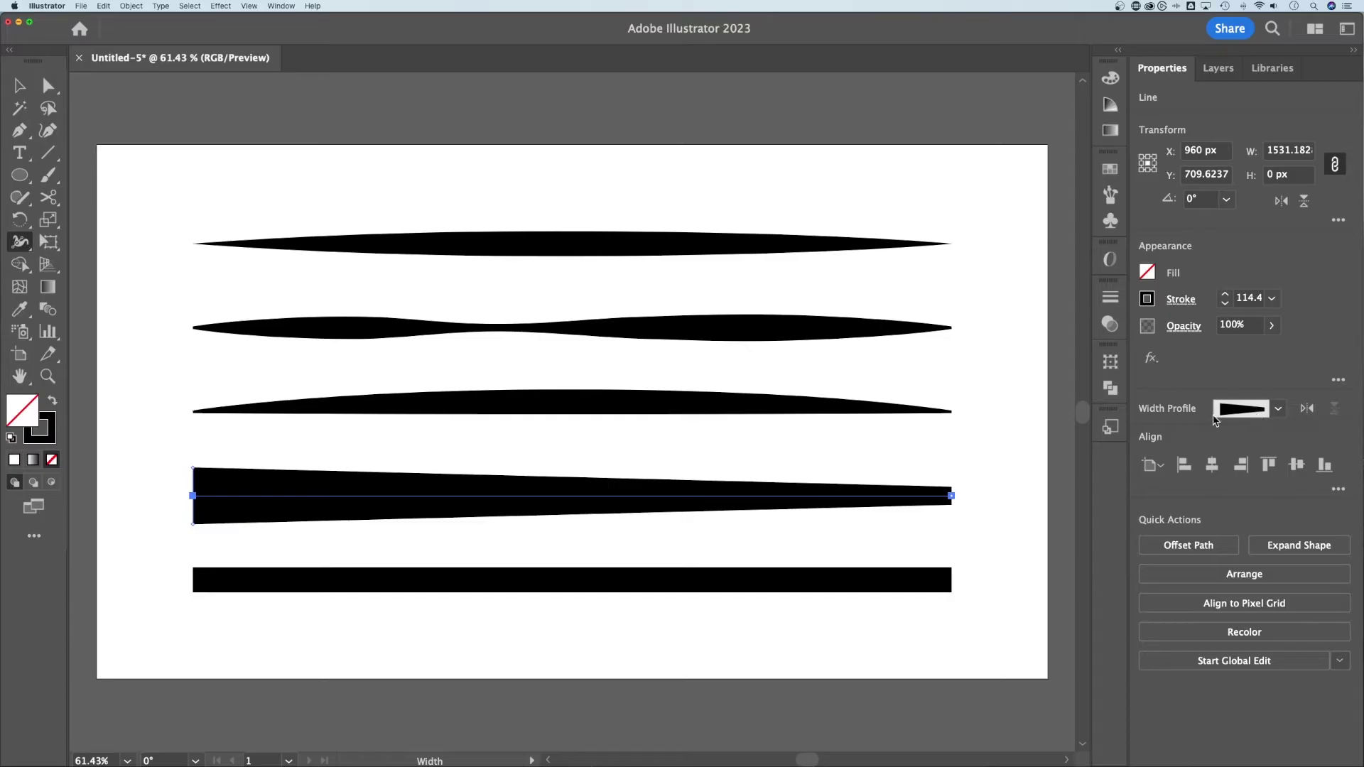
# Add the fourth bar's wedge taper to the Stroke profile list as Width Profile2, then check the list.
pyautogui.press('v')
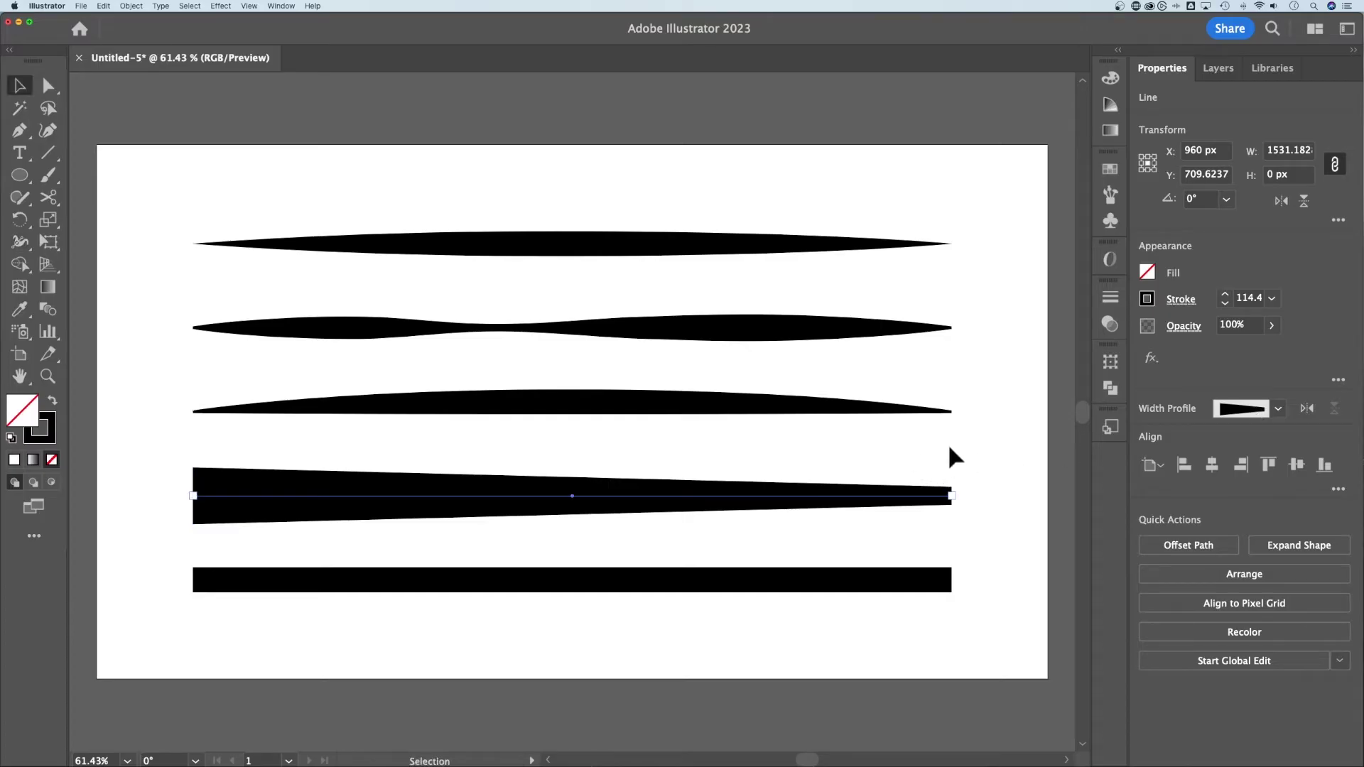
pyautogui.click(1180, 301)
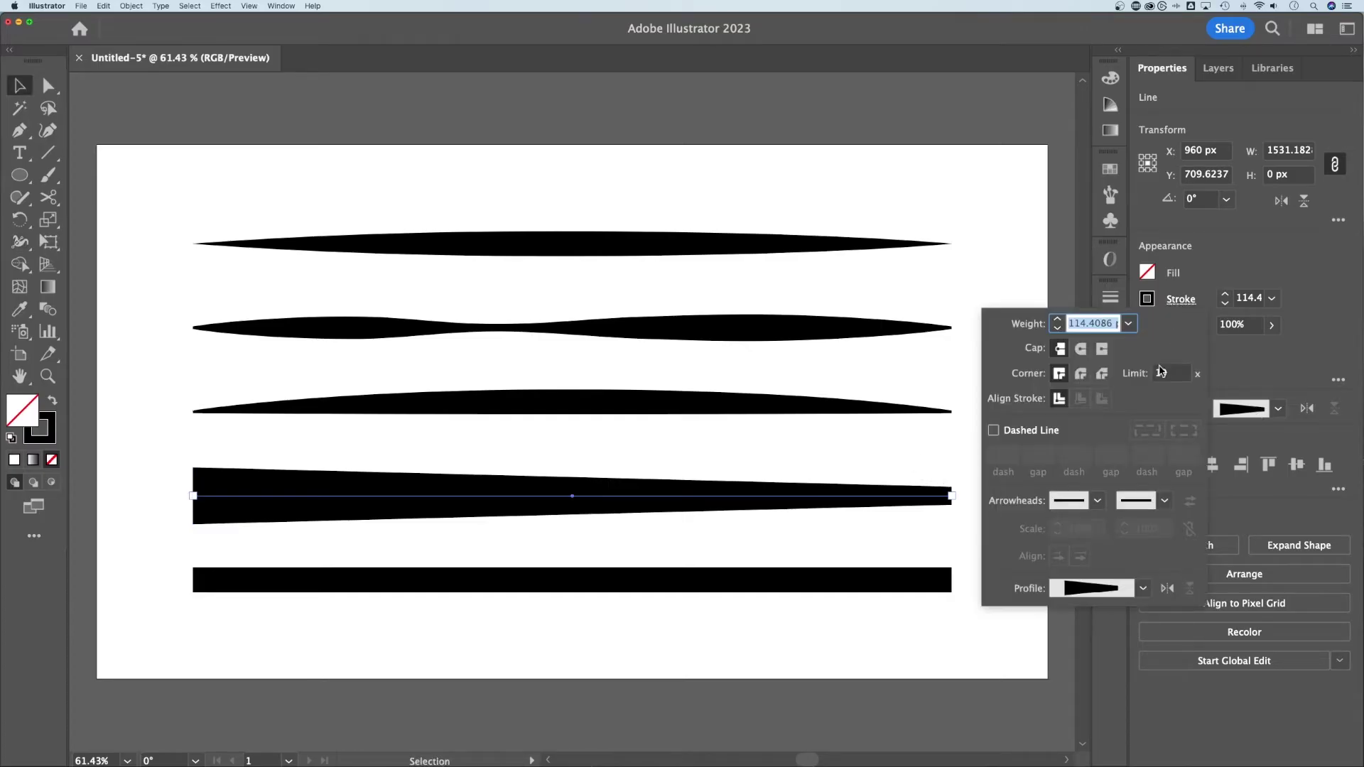
pyautogui.click(1143, 591)
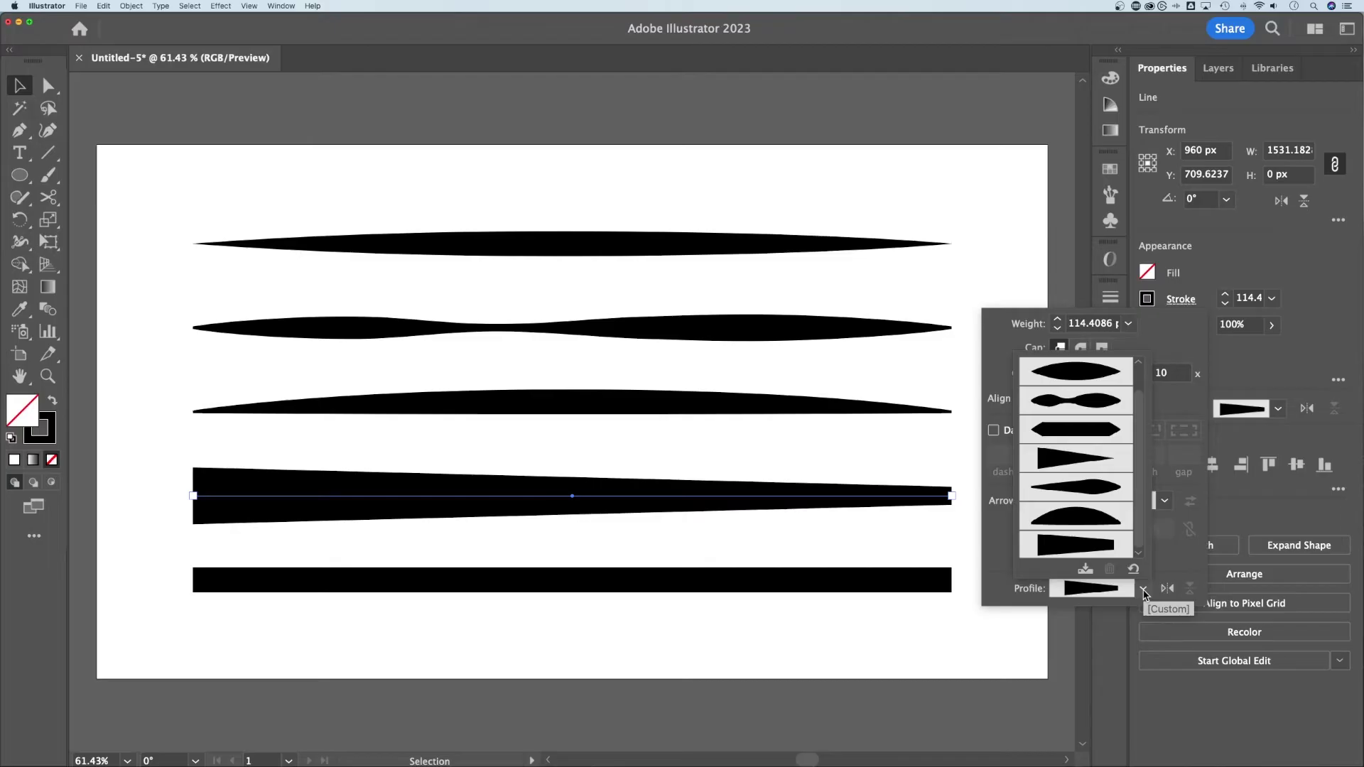
pyautogui.click(1085, 570)
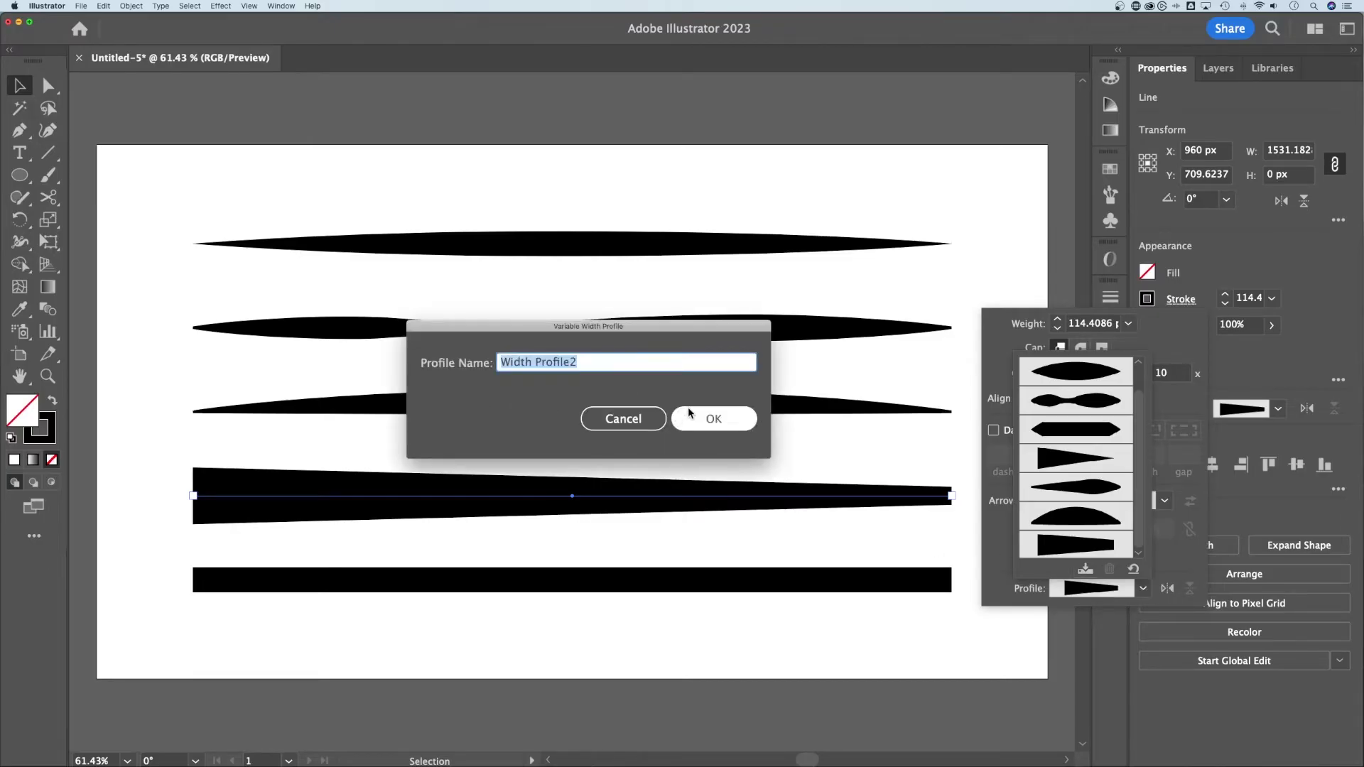
pyautogui.click(720, 419)
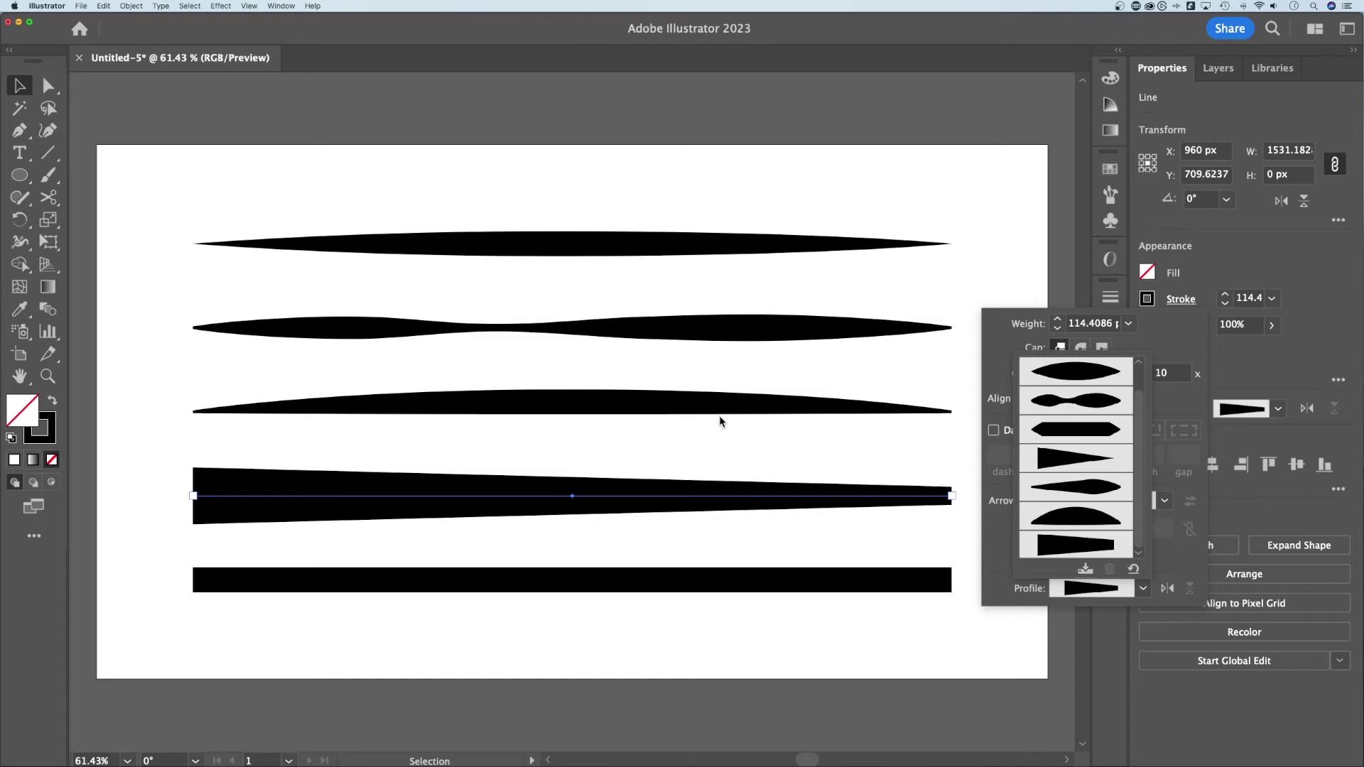
pyautogui.click(1086, 583)
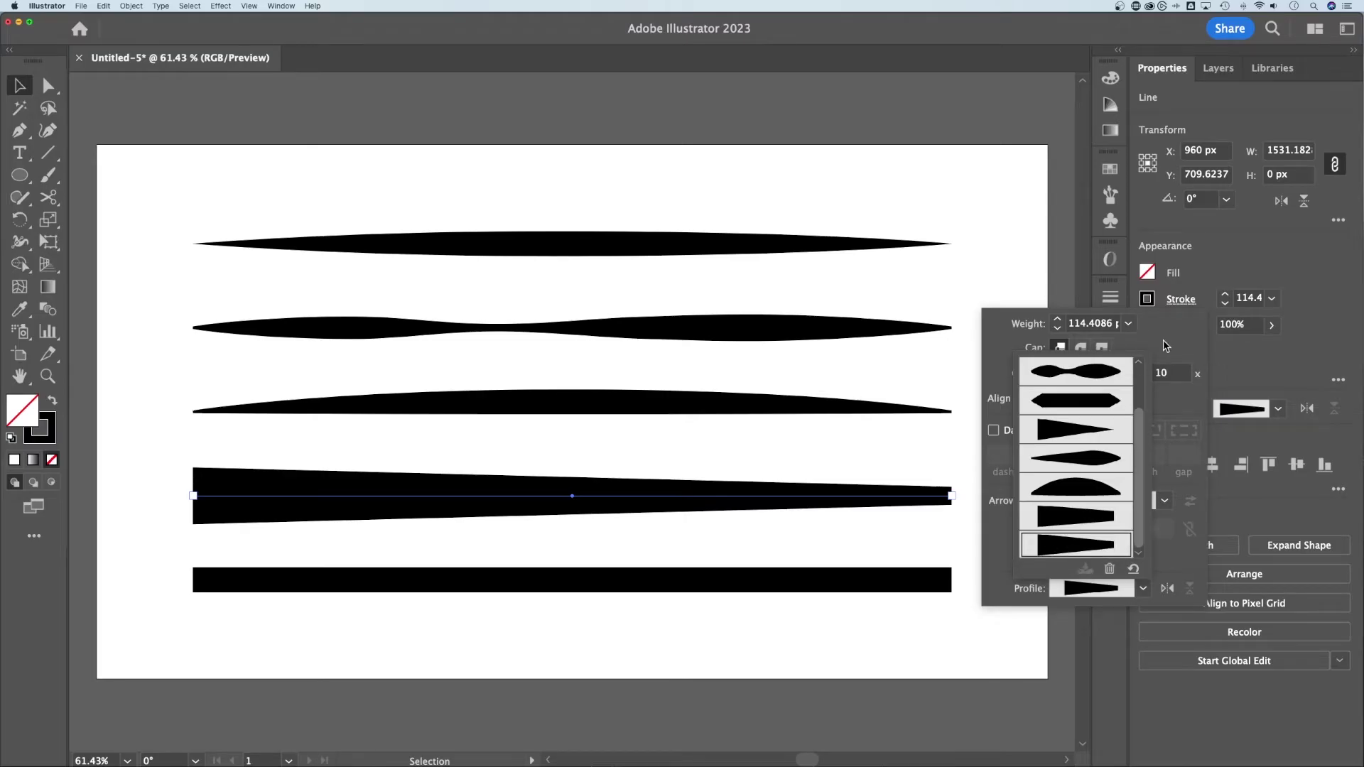
pyautogui.click(1068, 542)
# With the Width tool, swell the bottom bar's middle to about 181.8 pt and narrow its left end.
pyautogui.click(270, 587)
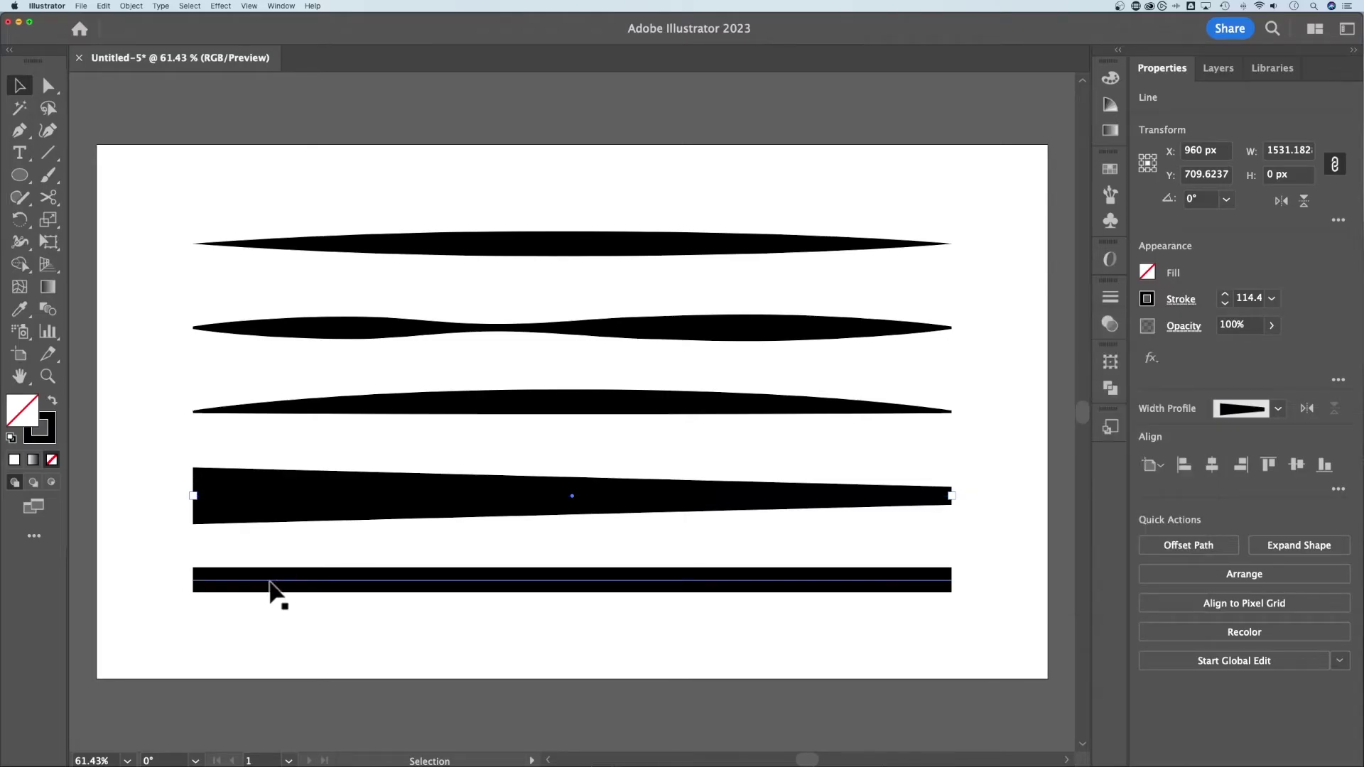
pyautogui.hotkey('shift', 'w')
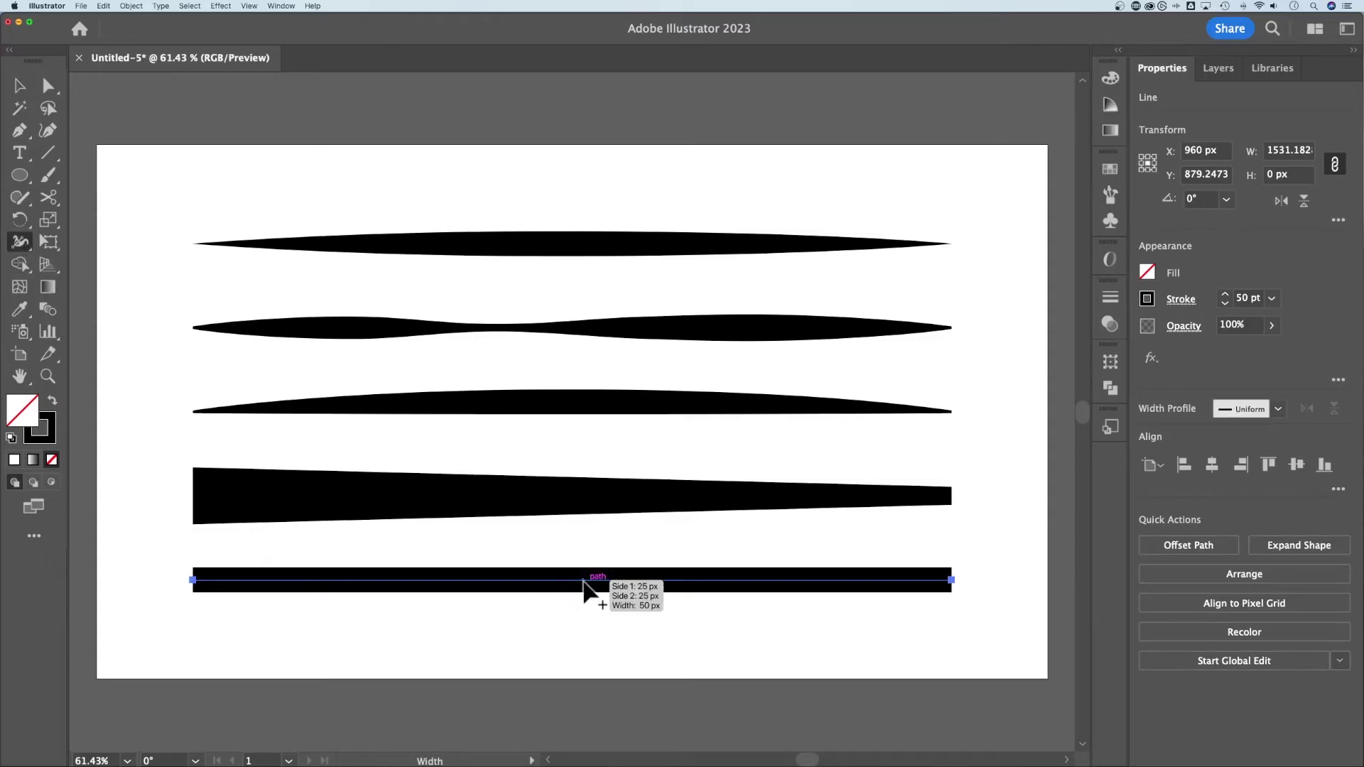
pyautogui.moveTo(583, 580); pyautogui.dragTo(585, 533)
pyautogui.moveTo(204, 589); pyautogui.dragTo(193, 581)
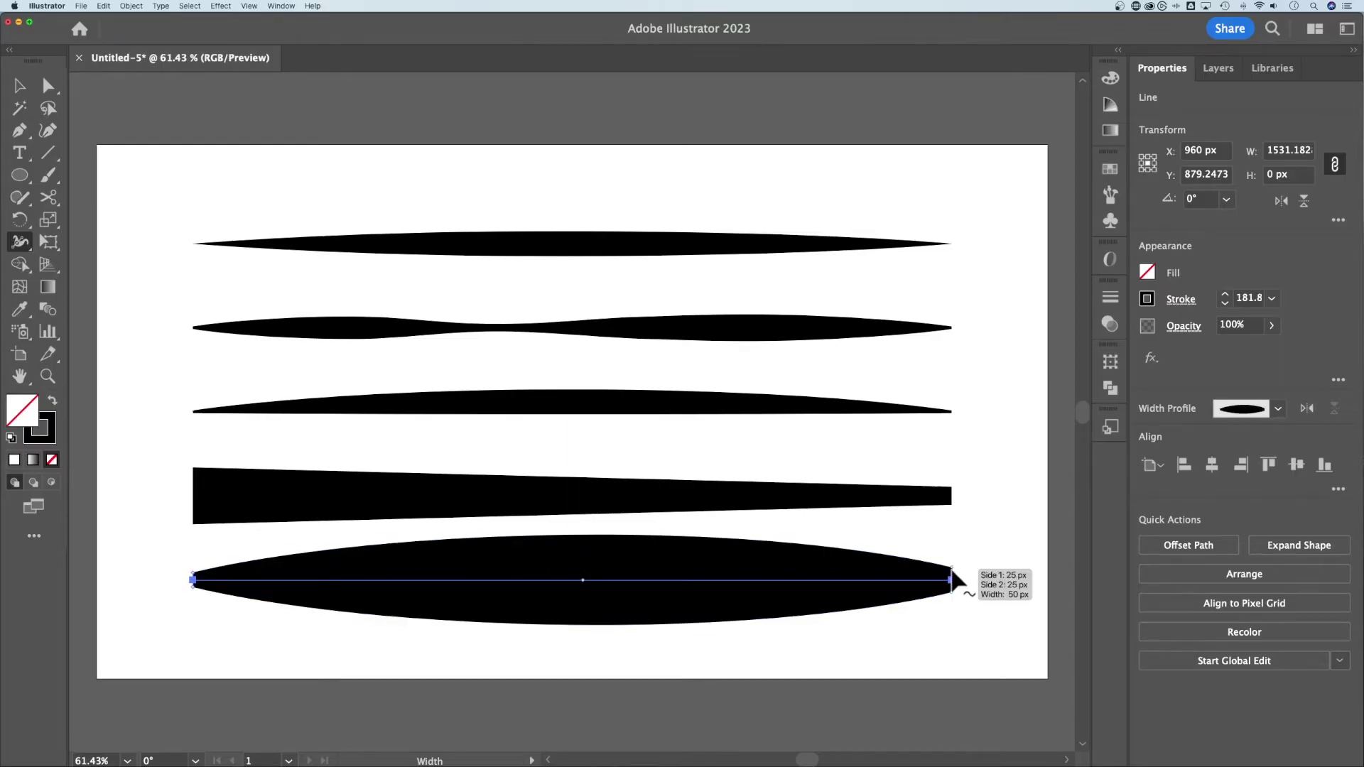
pyautogui.moveTo(952, 564)
pyautogui.mouseDown()
pyautogui.moveTo(954, 547)
pyautogui.moveTo(953, 566)
pyautogui.mouseUp()
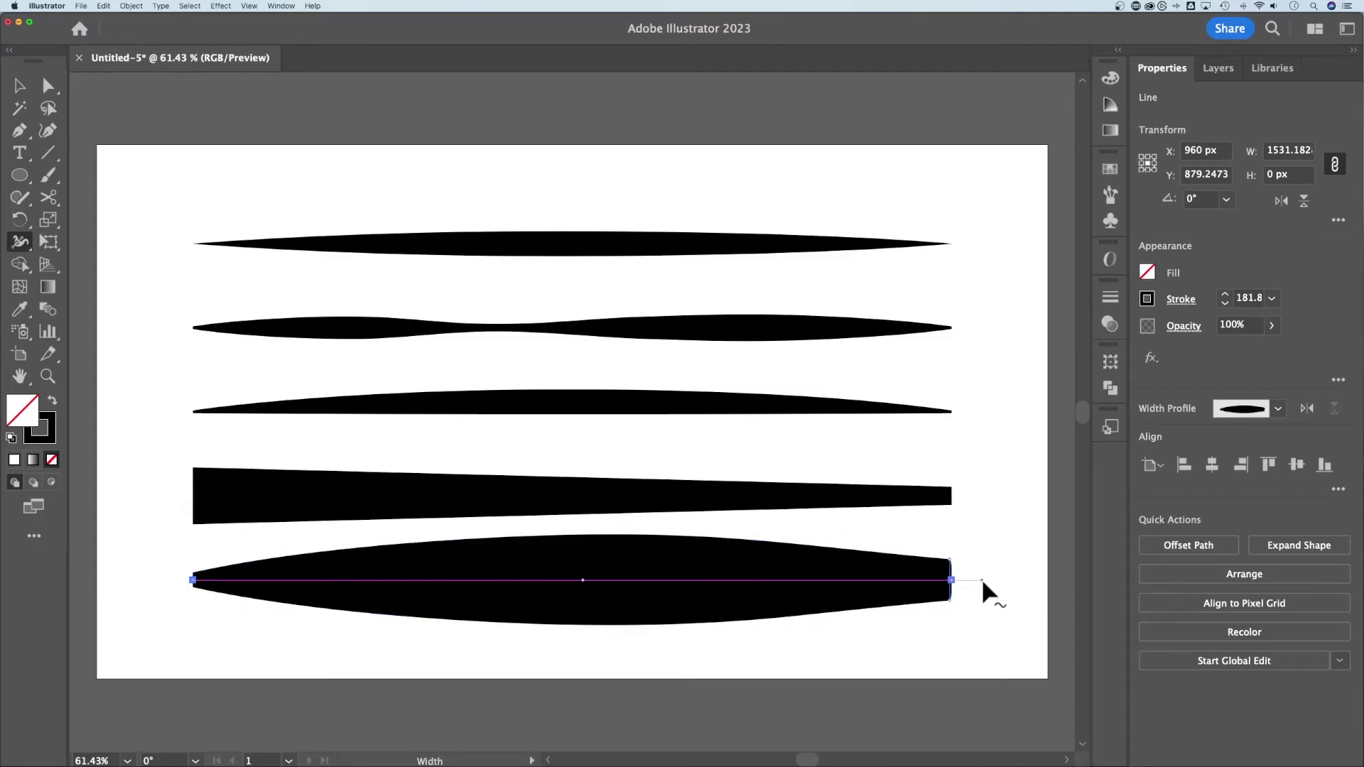
pyautogui.press('v')
pyautogui.click(982, 578)
pyautogui.moveTo(992, 564); pyautogui.dragTo(859, 646)
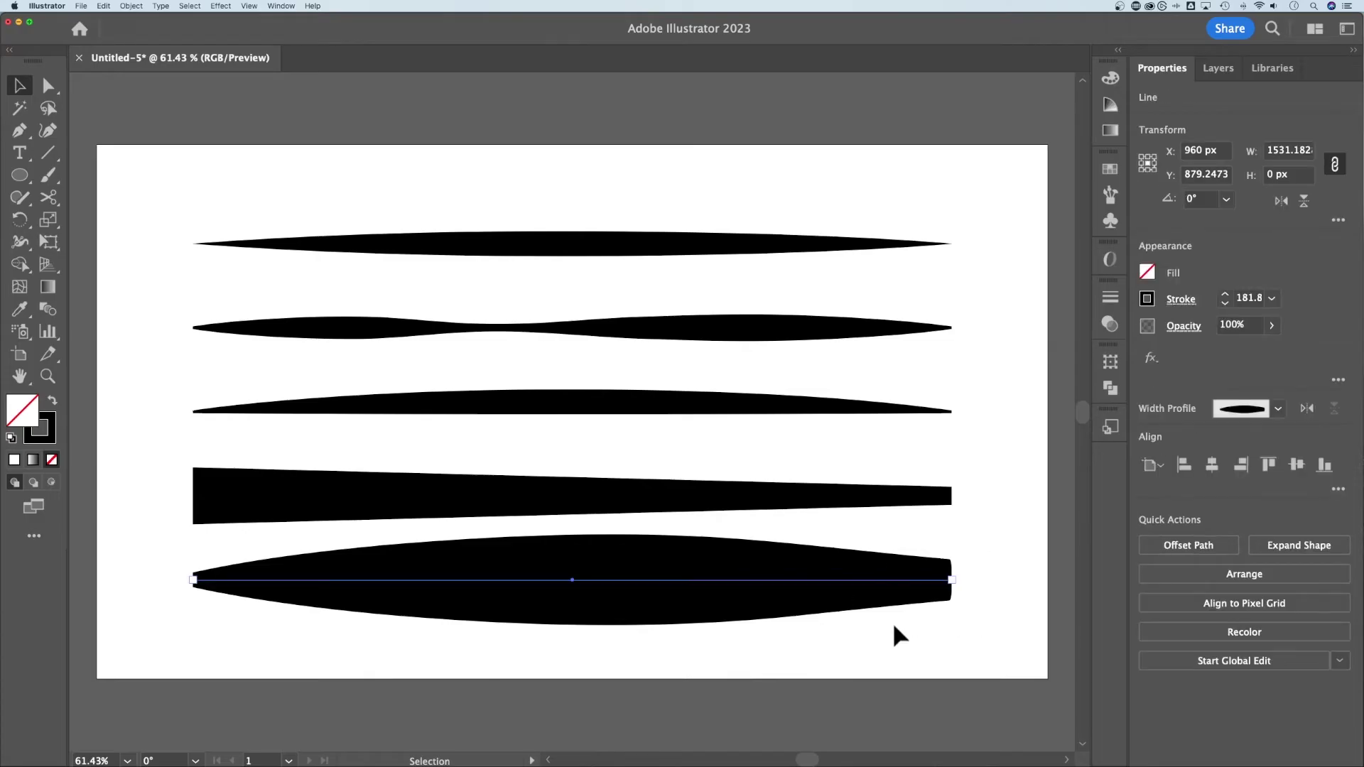
# Add the bottom bar's lens shape to the width profiles as Width Profile3, then close the list.
pyautogui.click(1279, 409)
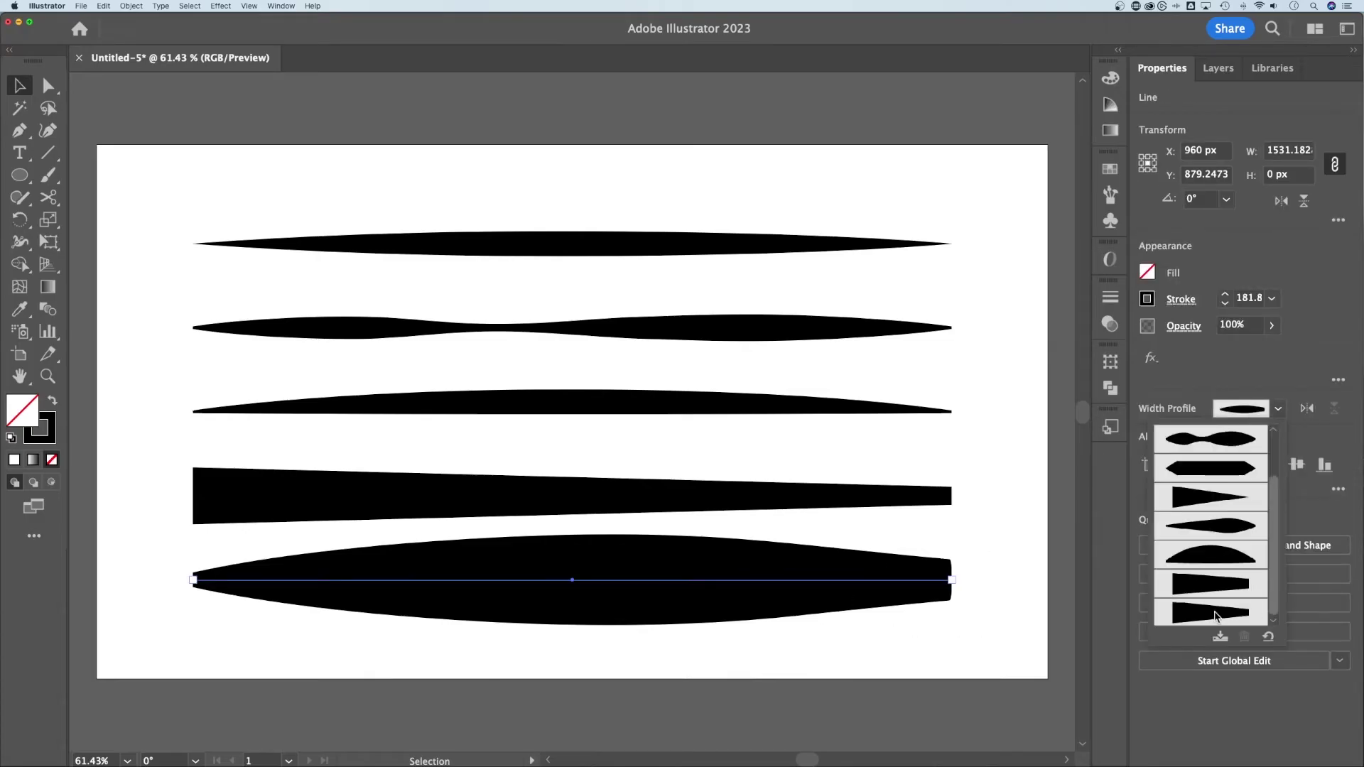
pyautogui.click(1220, 637)
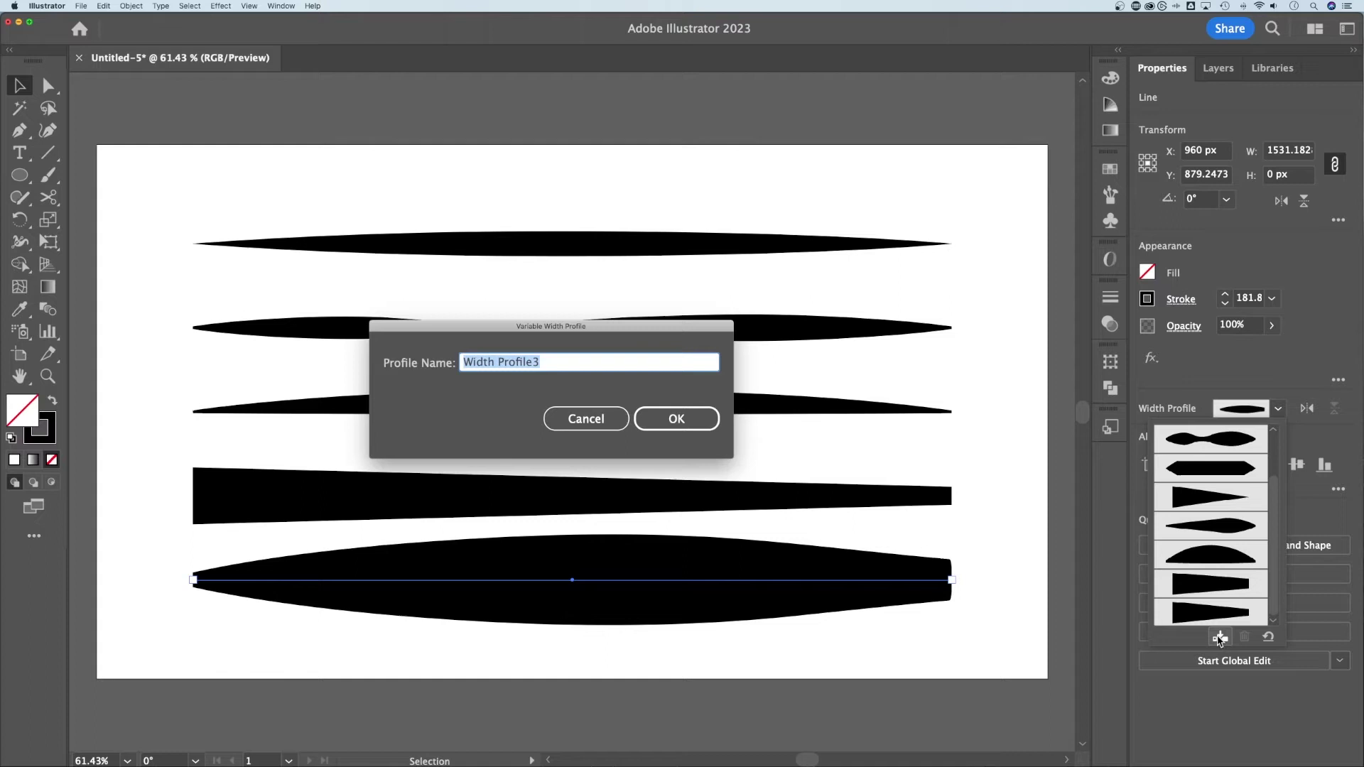
pyautogui.click(677, 420)
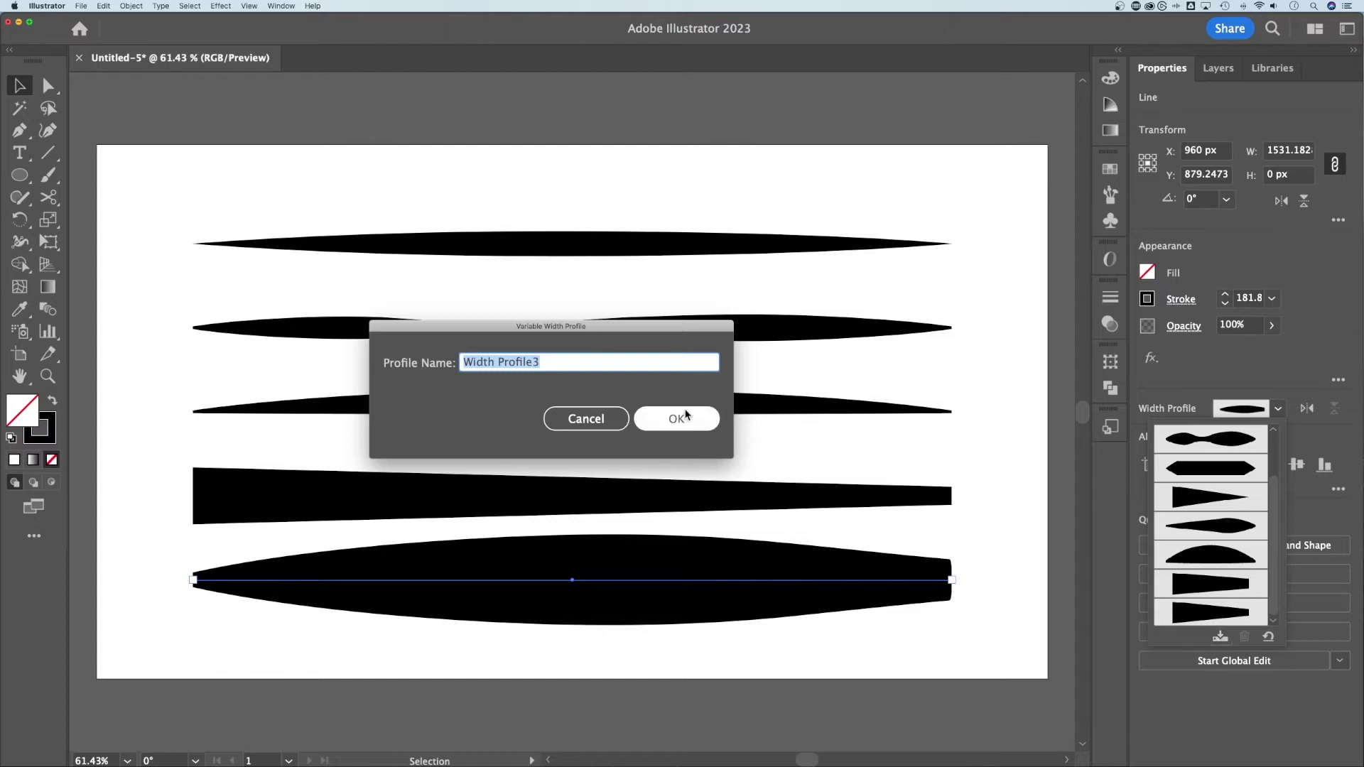
pyautogui.click(1243, 411)
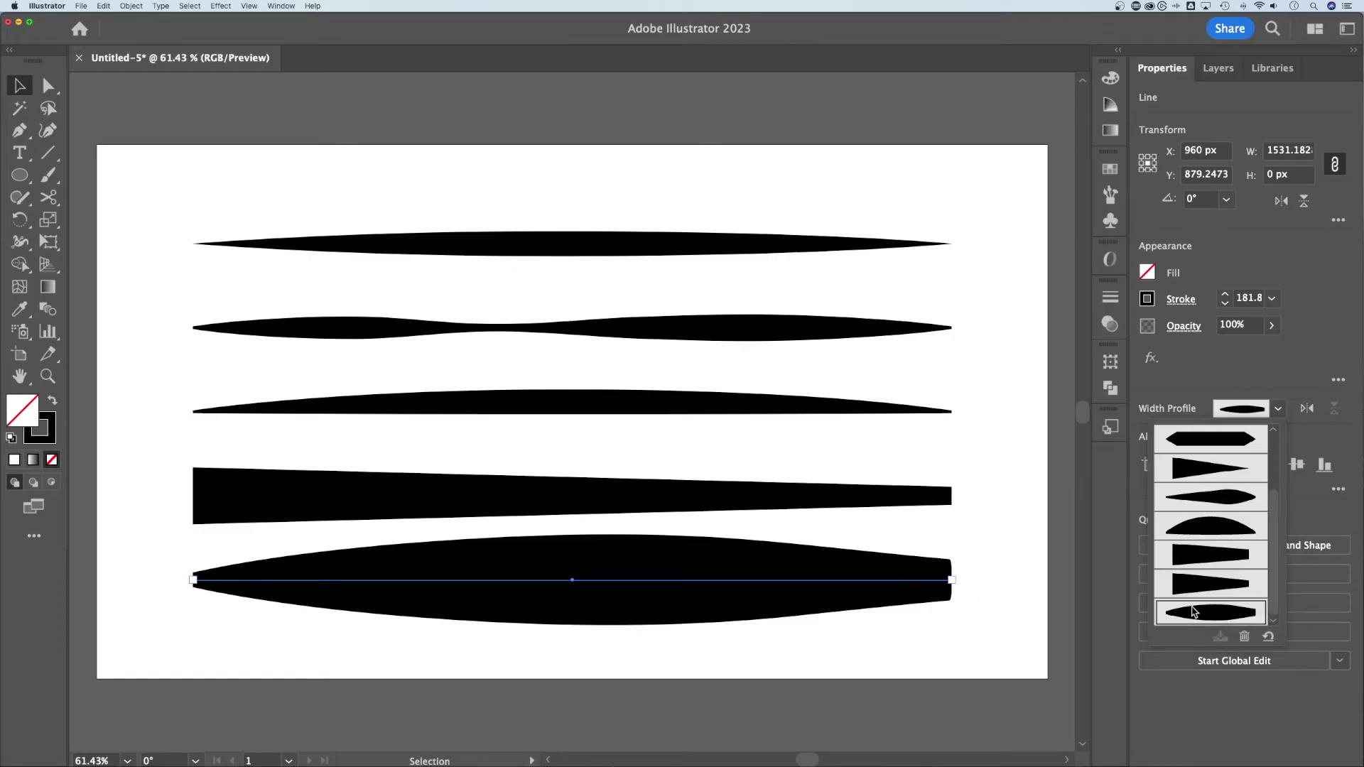
pyautogui.click(884, 620)
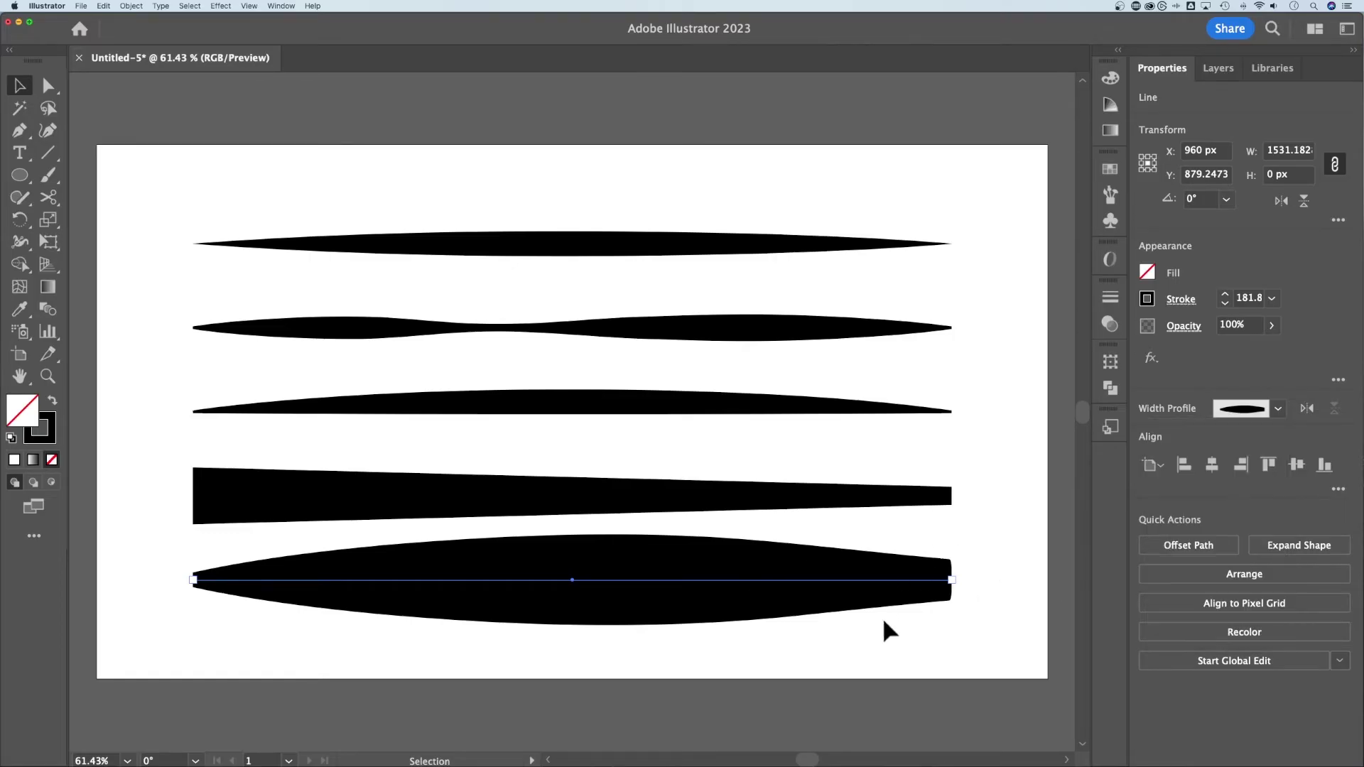
# Apply the saved left-thick wedge profile to both of the top two lines.
pyautogui.click(1266, 412)
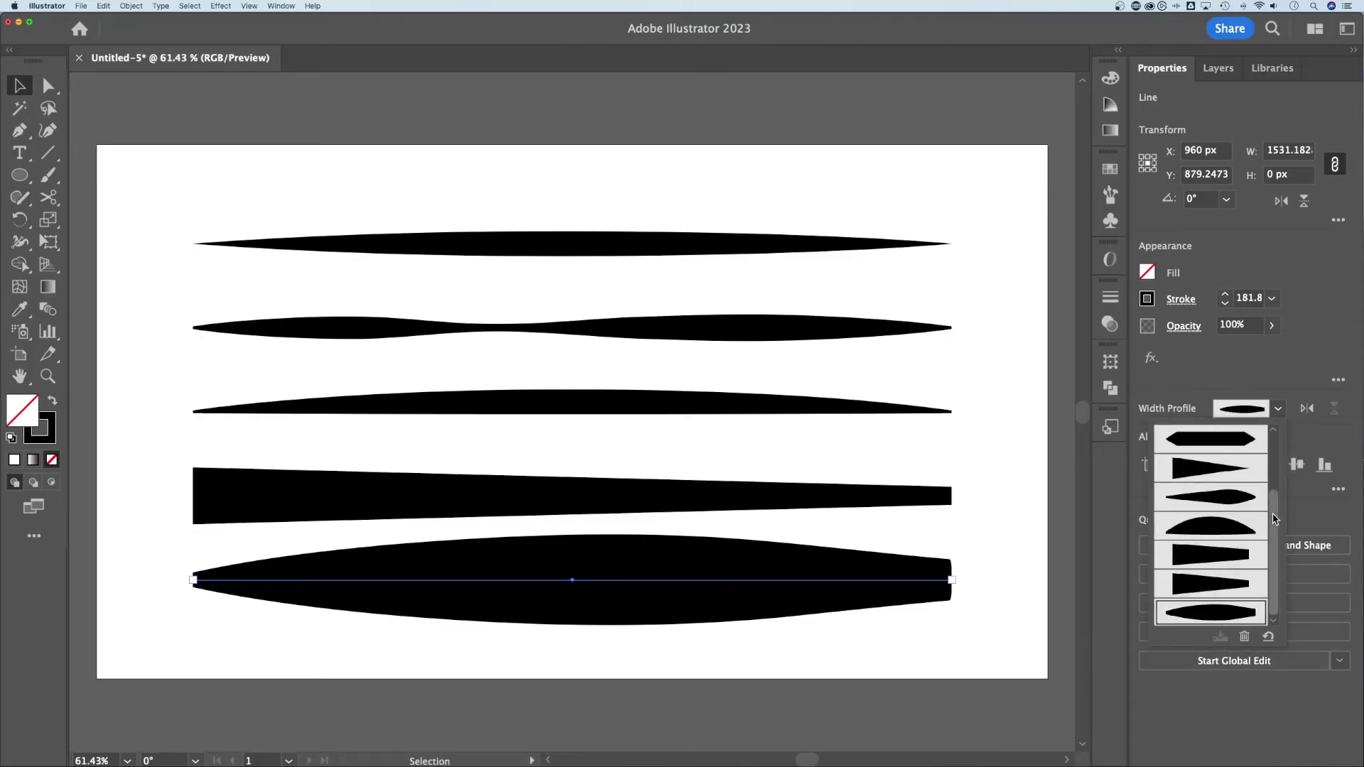
pyautogui.moveTo(1277, 453); pyautogui.dragTo(1272, 587)
pyautogui.click(768, 206)
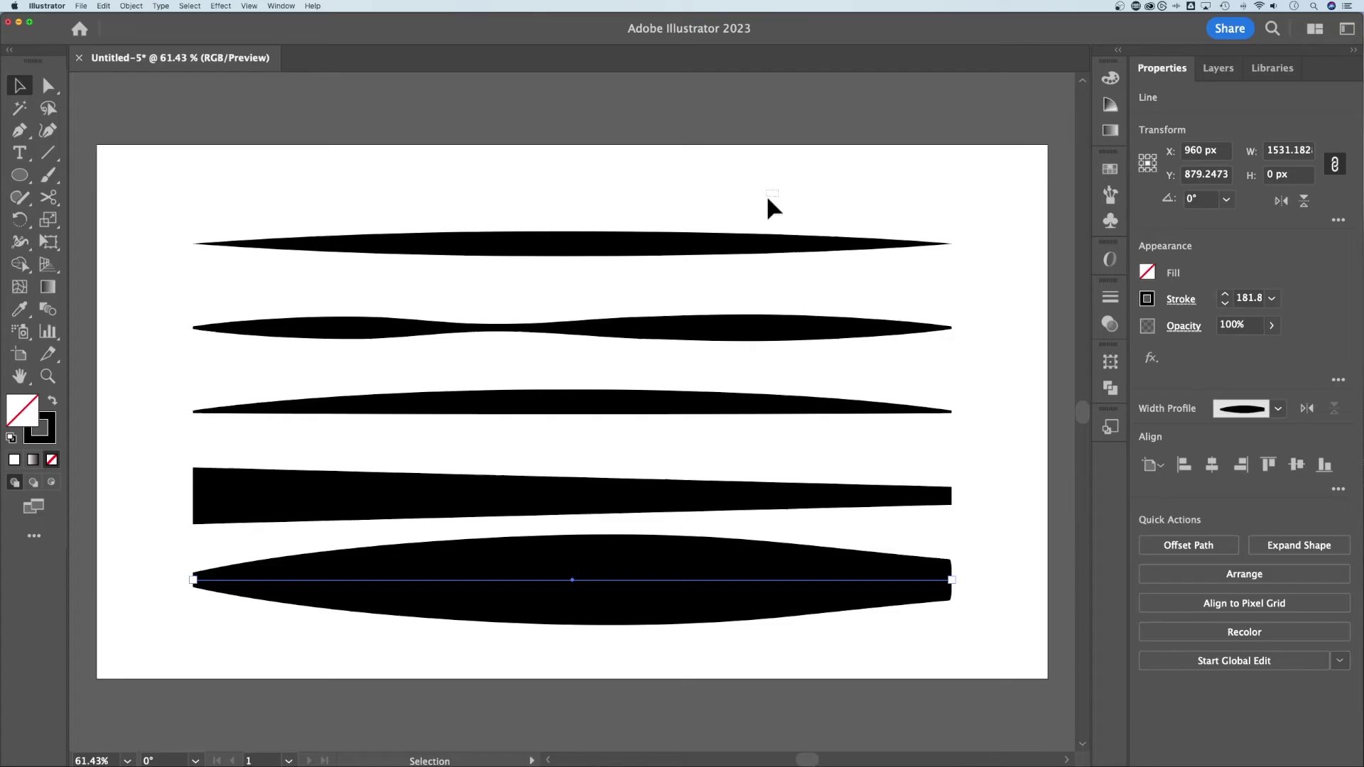
pyautogui.click(607, 250)
pyautogui.keyDown('shift'); pyautogui.click(641, 340); pyautogui.keyUp('shift')
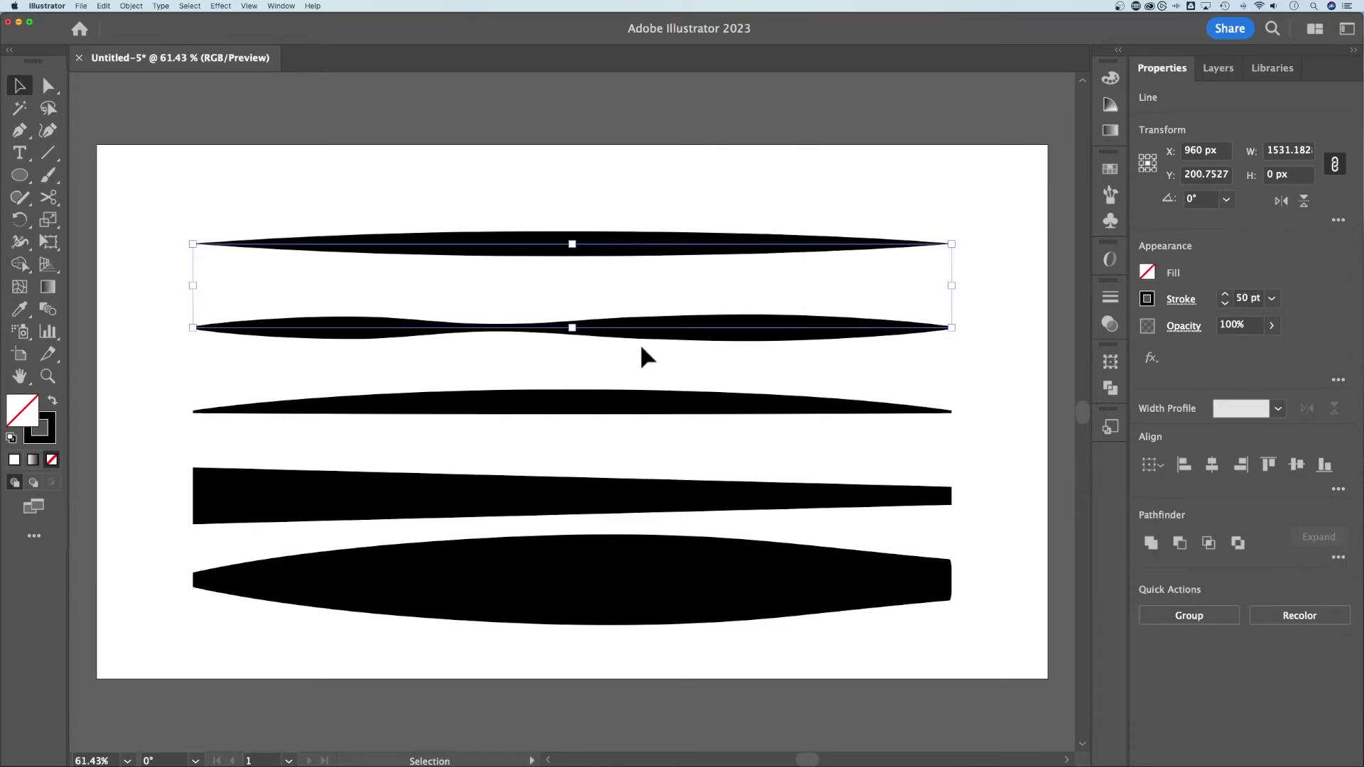
pyautogui.click(1278, 410)
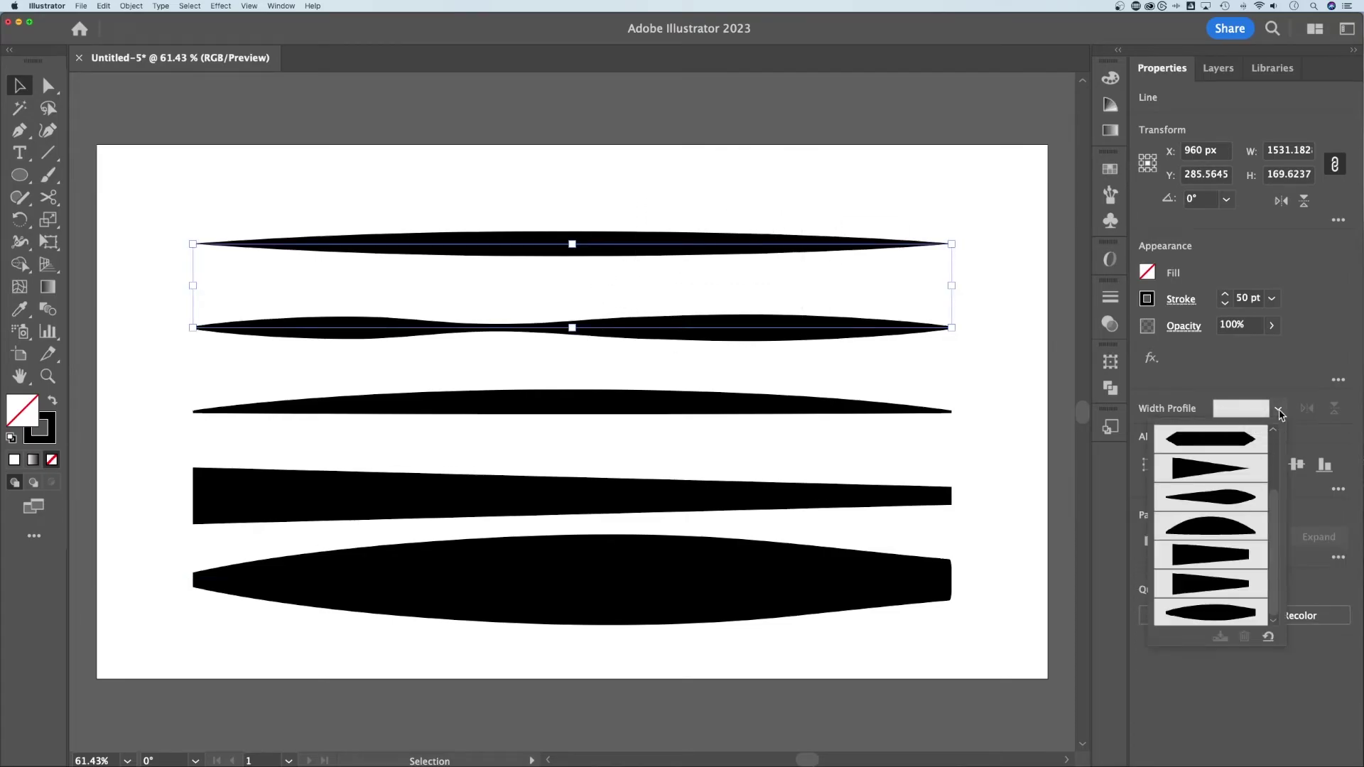
pyautogui.click(1222, 591)
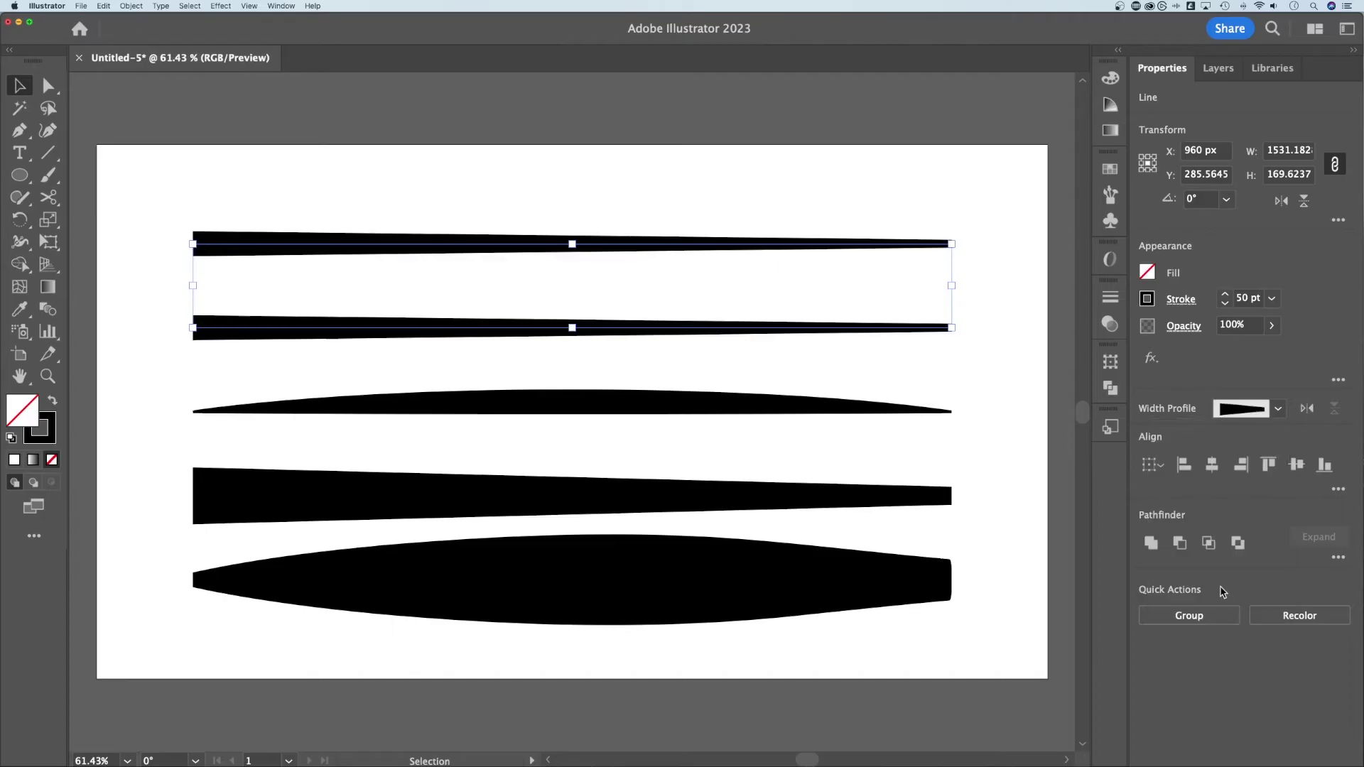
pyautogui.click(567, 342)
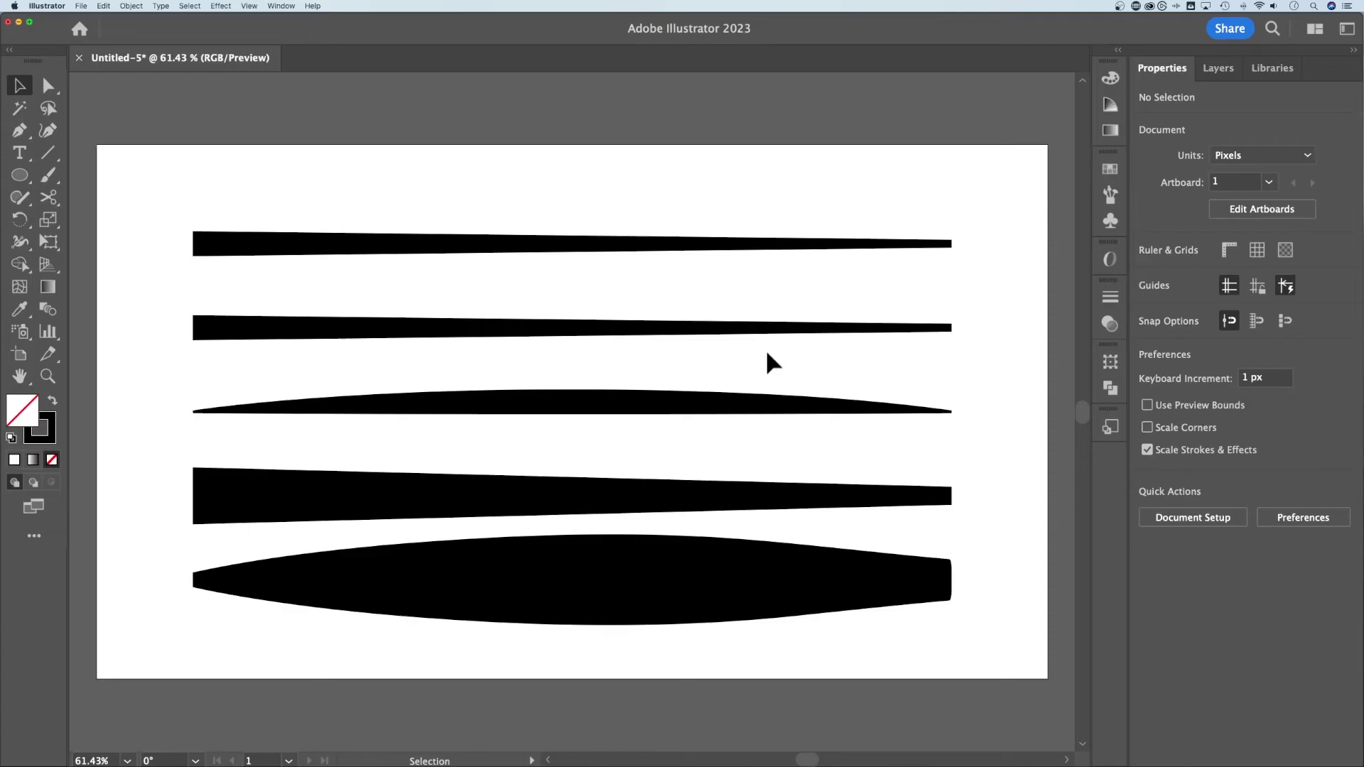
# Paint a wavy Paintbrush curve on the empty canvas beside the artboard.
pyautogui.press('space')
pyautogui.moveTo(967, 321); pyautogui.dragTo(497, 308)
pyautogui.press('b')
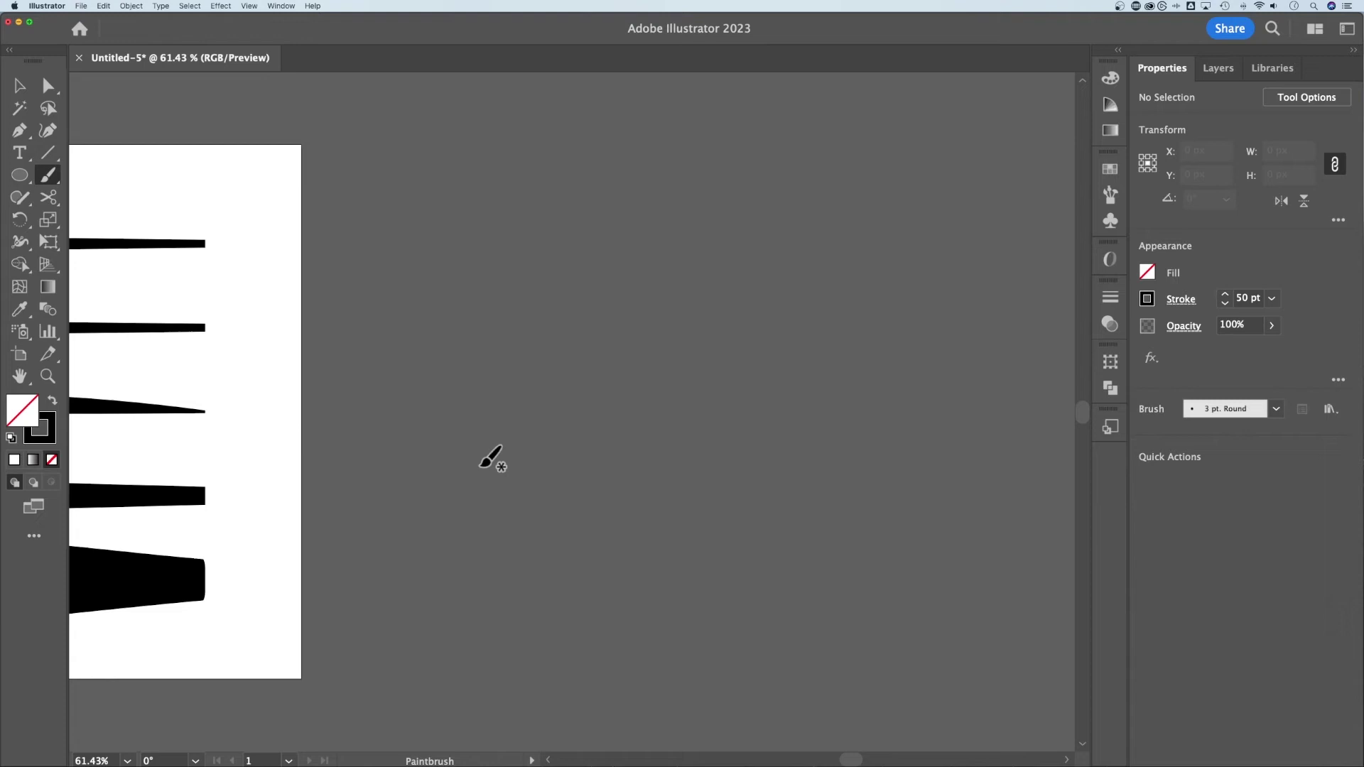
pyautogui.moveTo(527, 467)
pyautogui.mouseDown()
pyautogui.moveTo(917, 298)
pyautogui.moveTo(950, 164)
pyautogui.mouseUp()
# Centre the new curve in view and set its stroke weight to 20 pt.
pyautogui.press('space')
pyautogui.moveTo(980, 265); pyautogui.dragTo(894, 386)
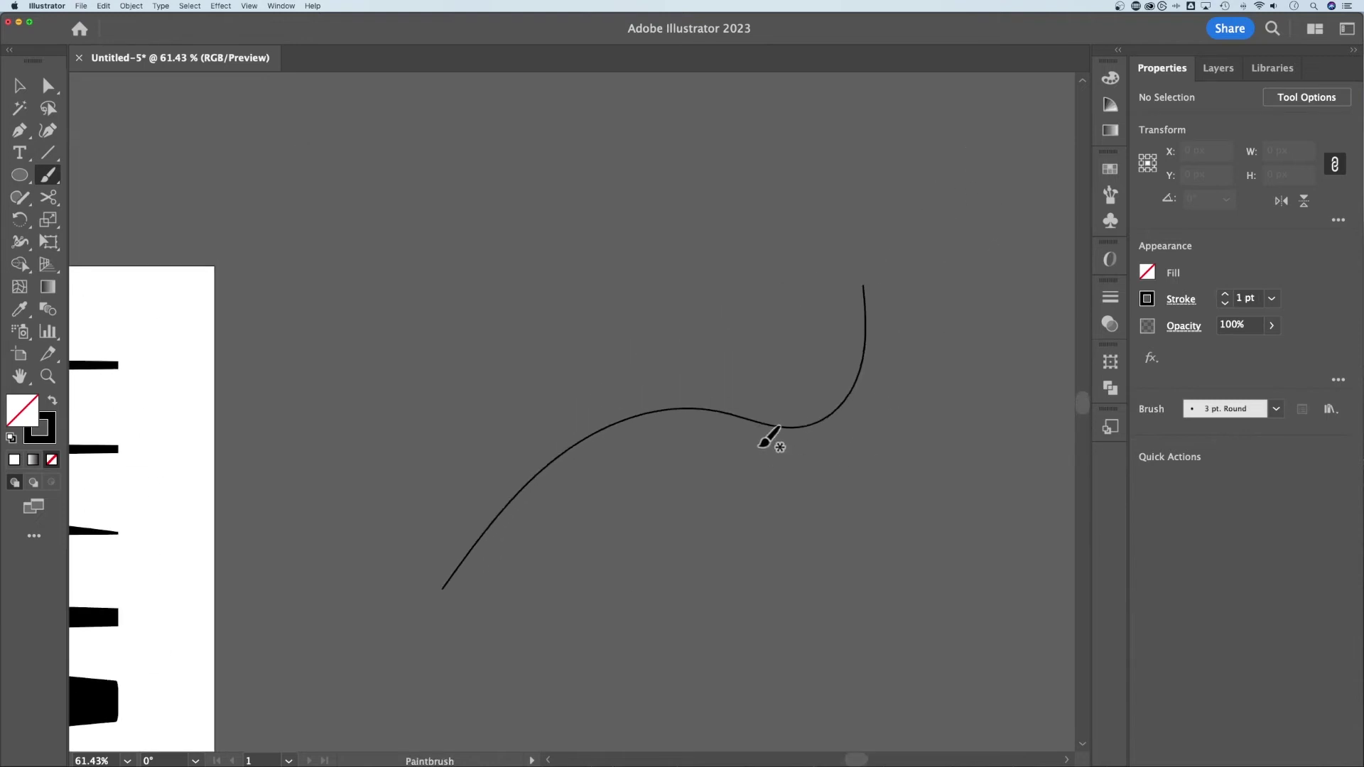
pyautogui.press('v')
pyautogui.click(737, 417)
pyautogui.click(1250, 298)
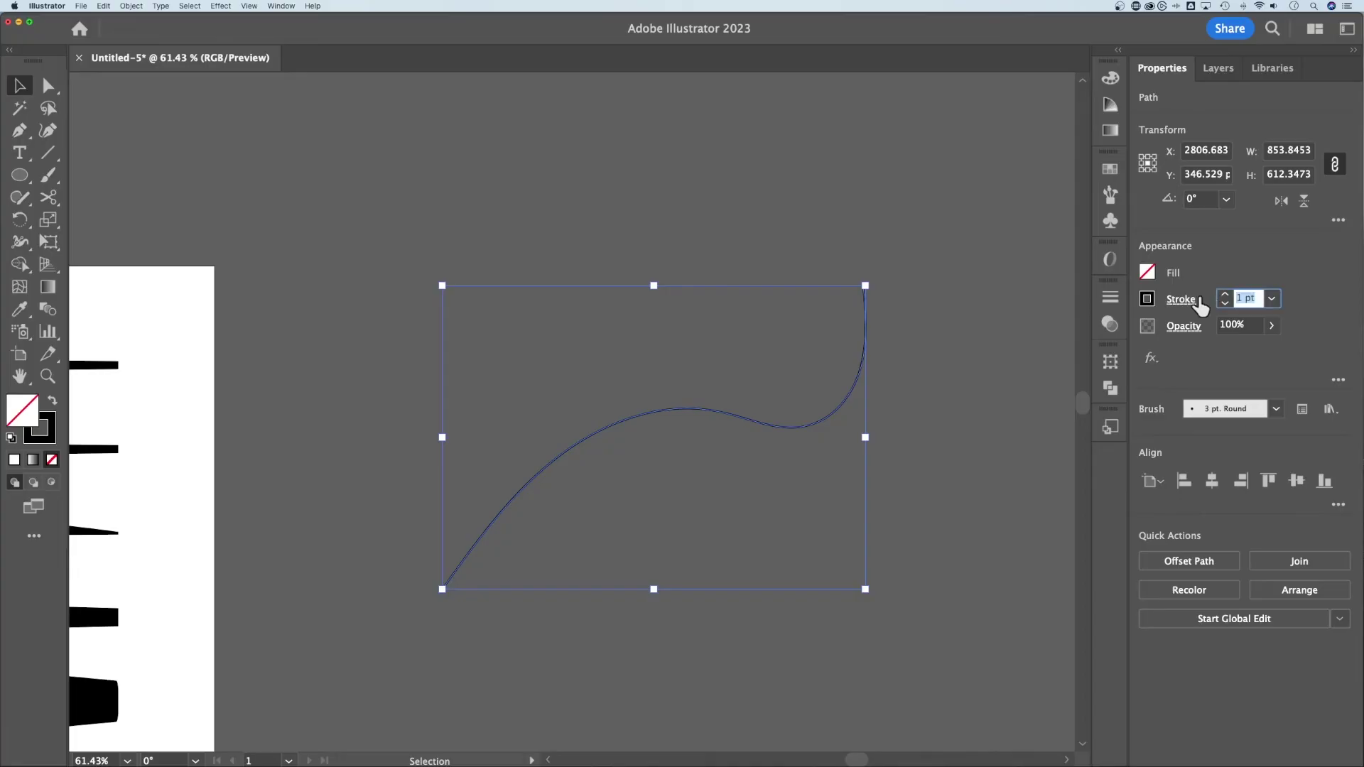
pyautogui.write('20')
pyautogui.press('Return')
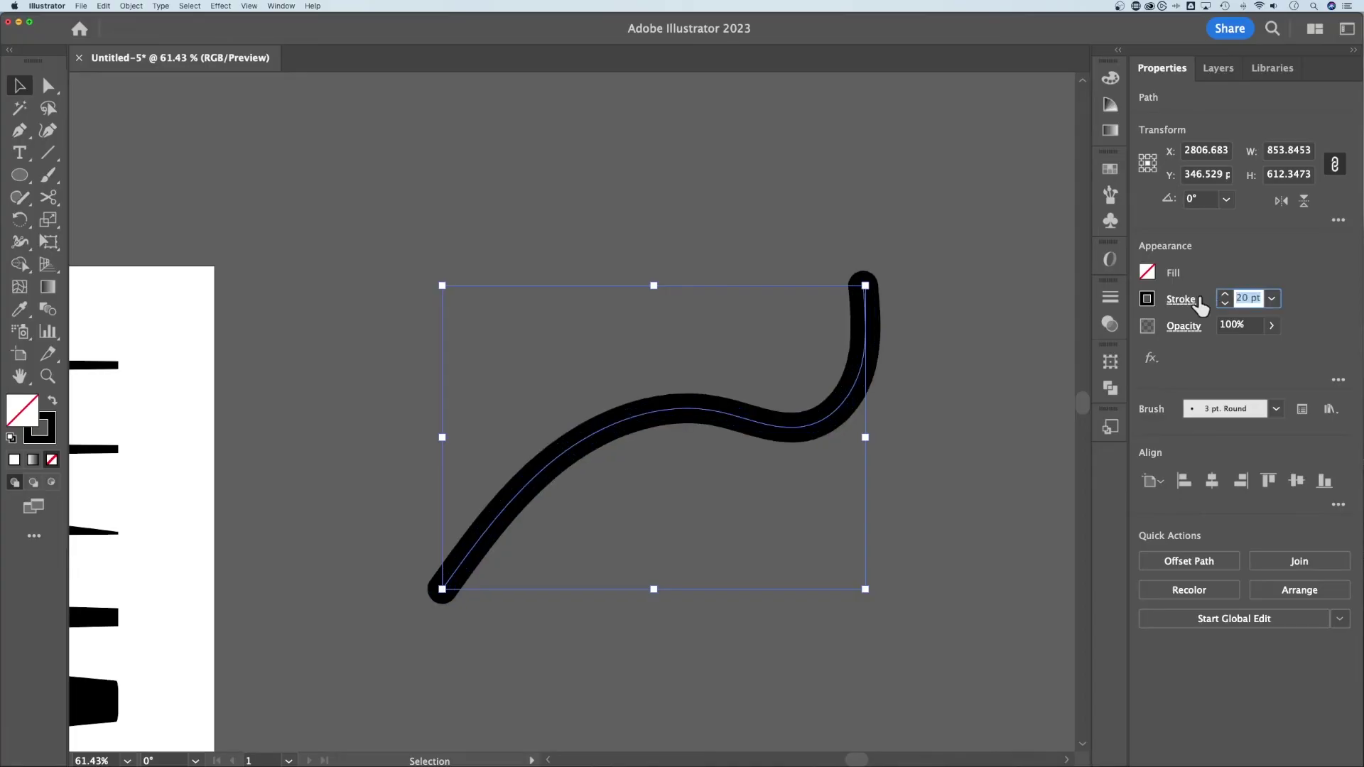
pyautogui.click(966, 356)
pyautogui.click(863, 360)
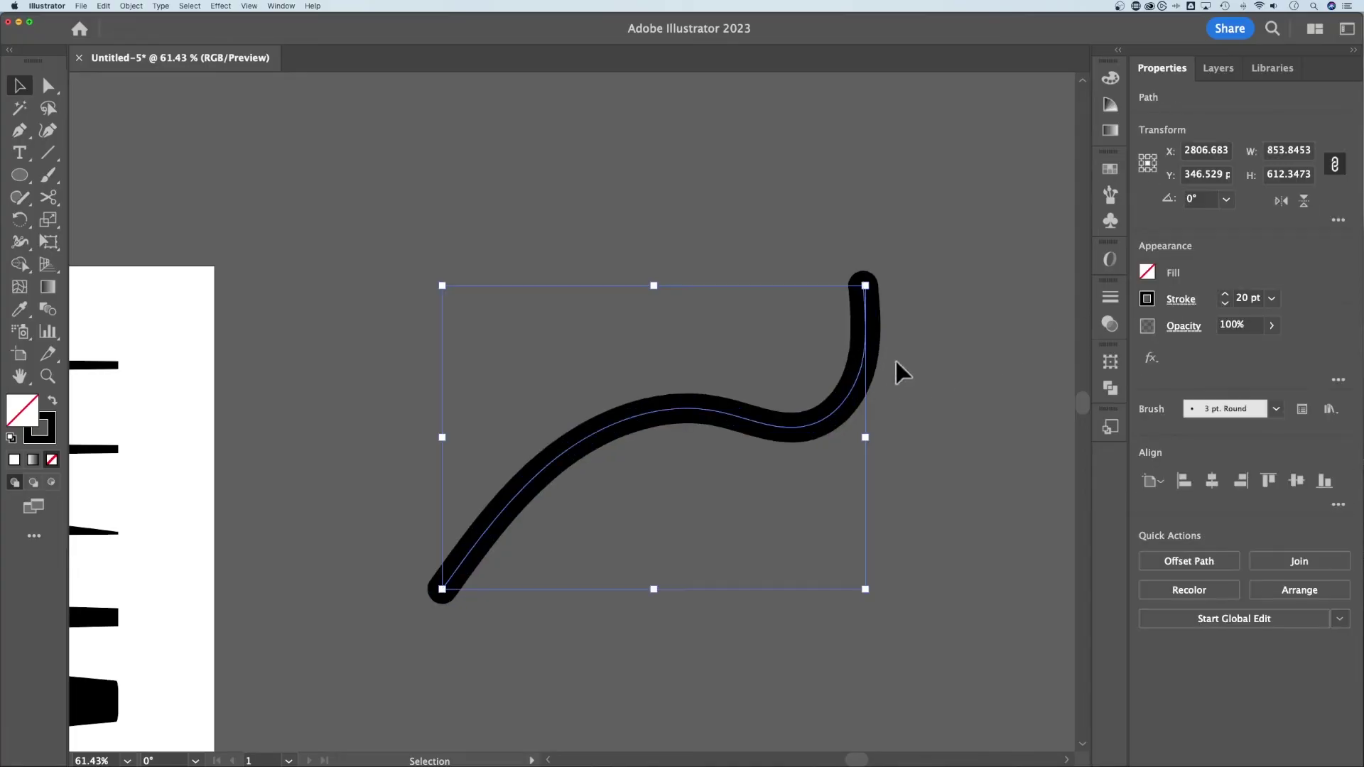
# Apply the triangular taper width profile to the curve and show the Brushes panel from Window.
pyautogui.click(1181, 299)
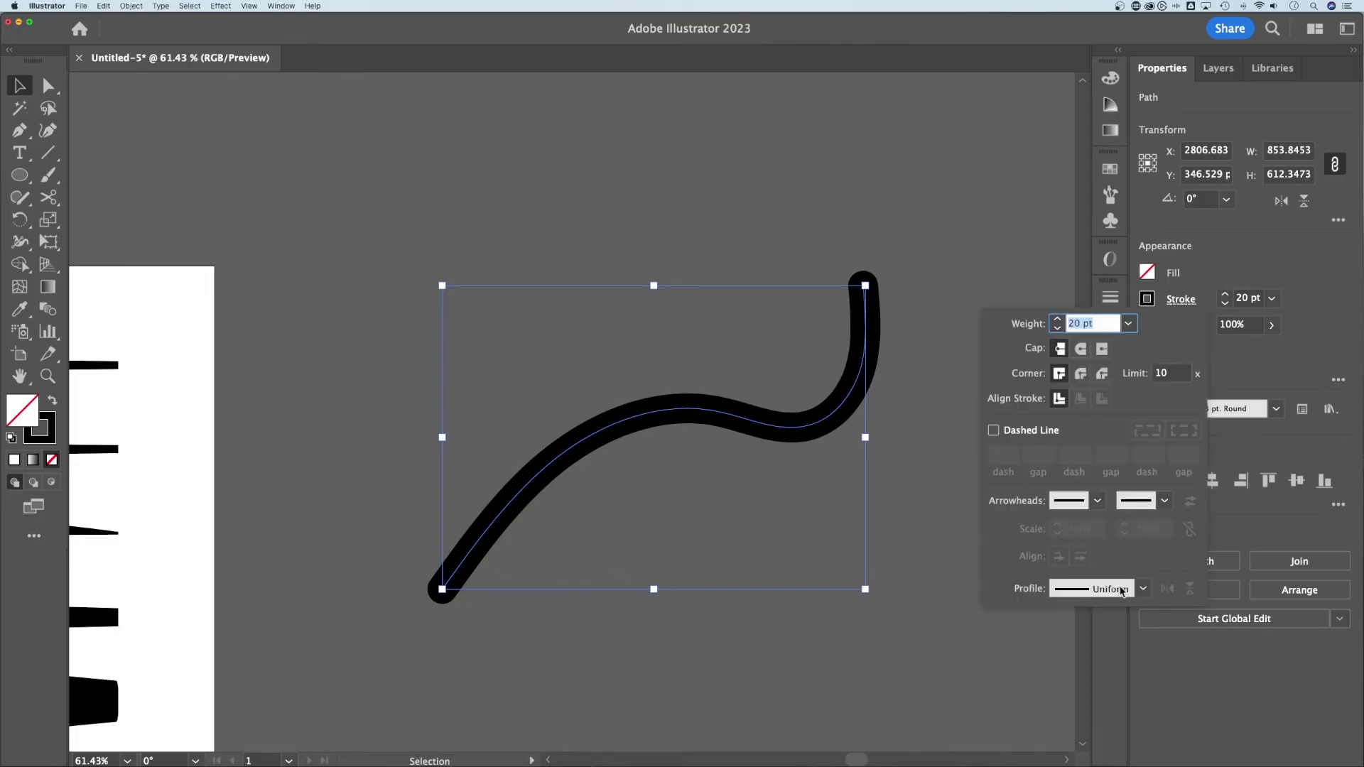
pyautogui.click(1143, 590)
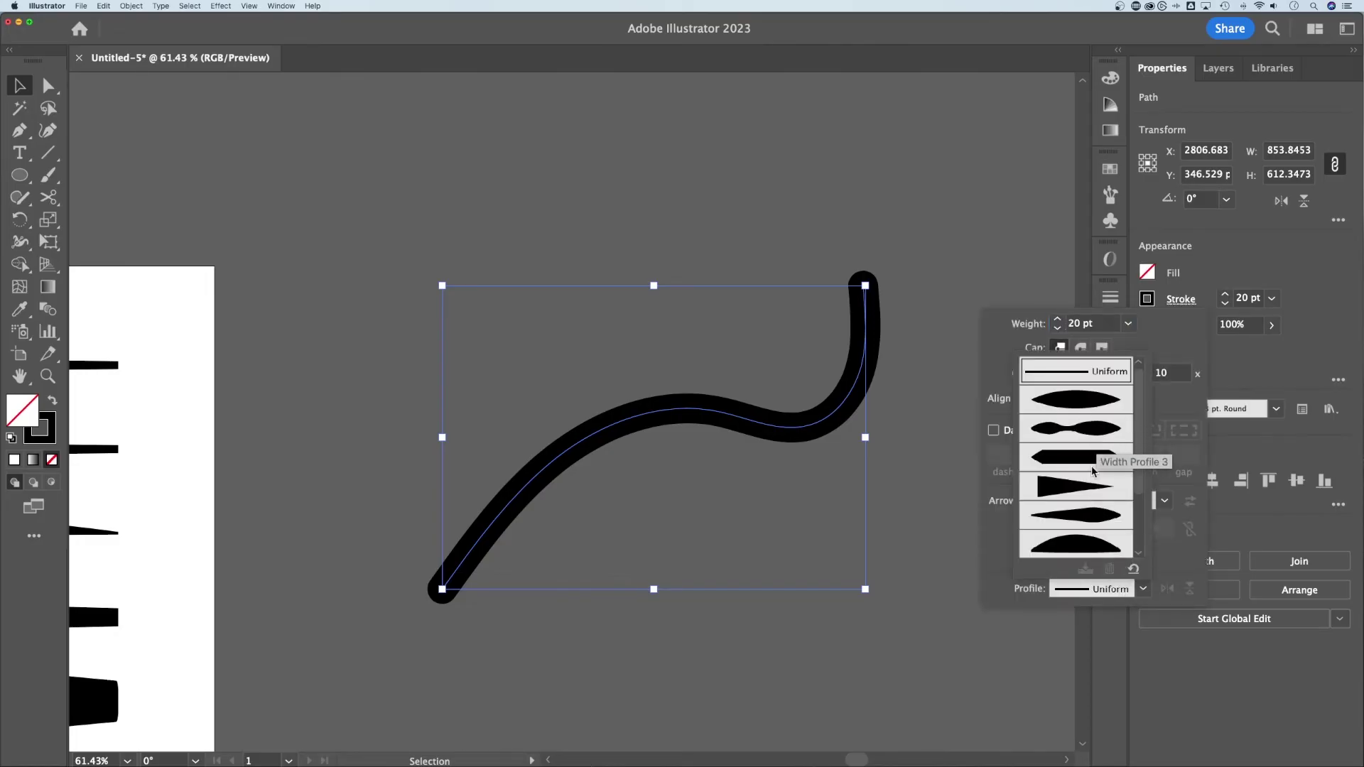
pyautogui.click(1091, 488)
pyautogui.click(807, 477)
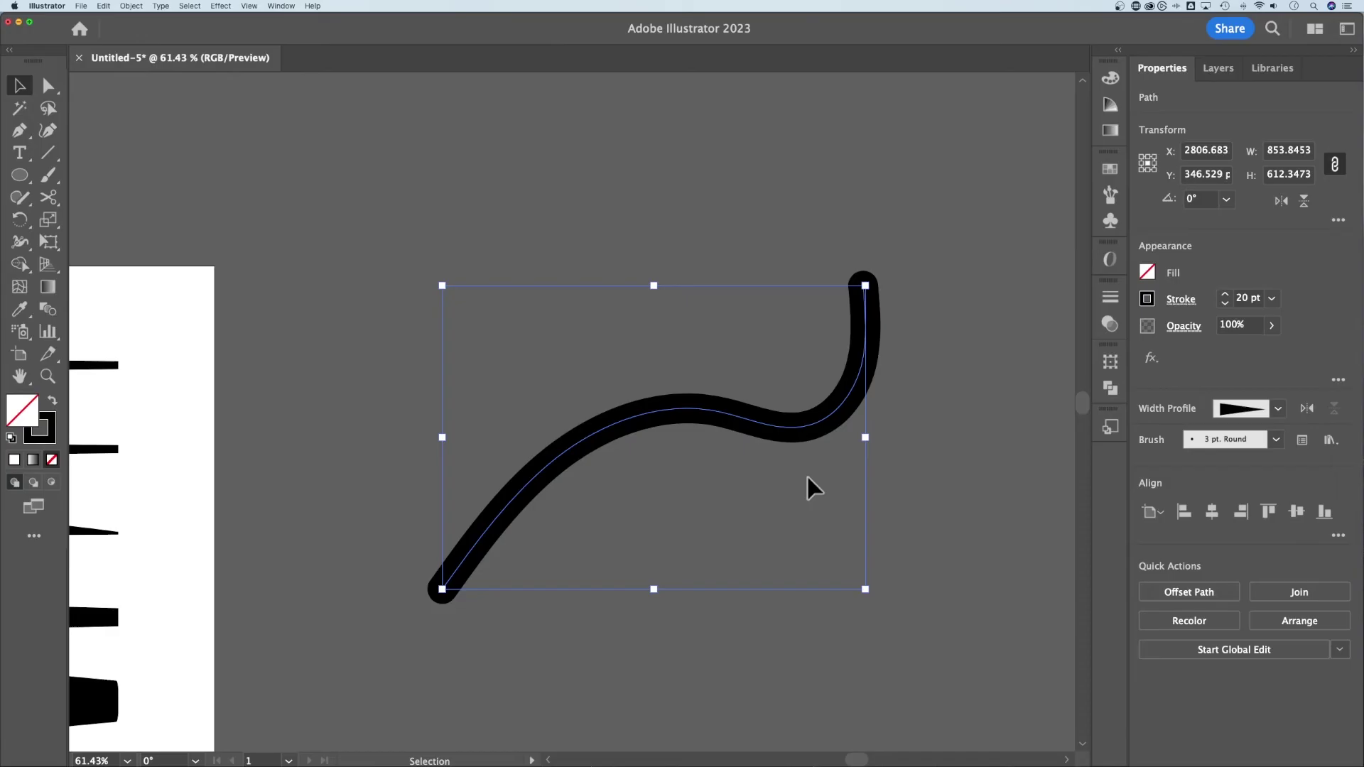
pyautogui.click(273, 5)
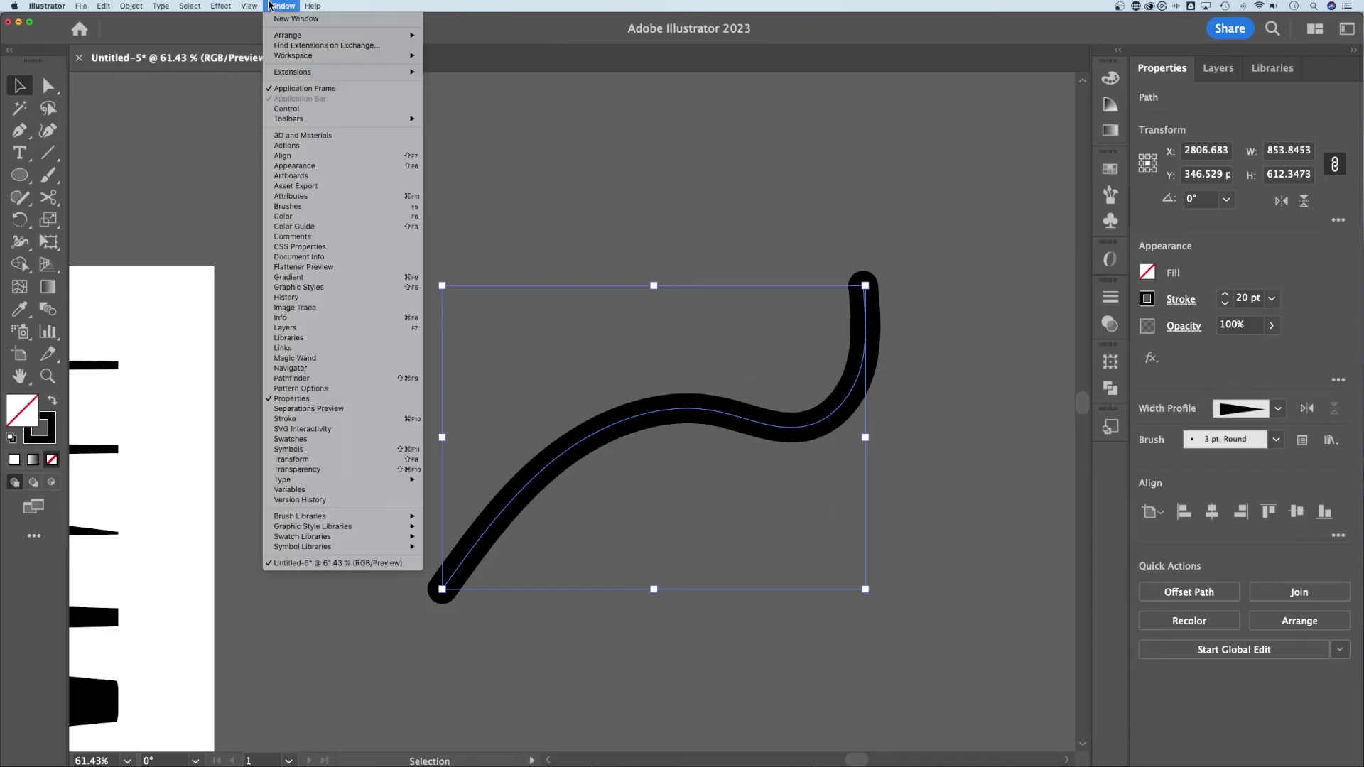
pyautogui.click(288, 206)
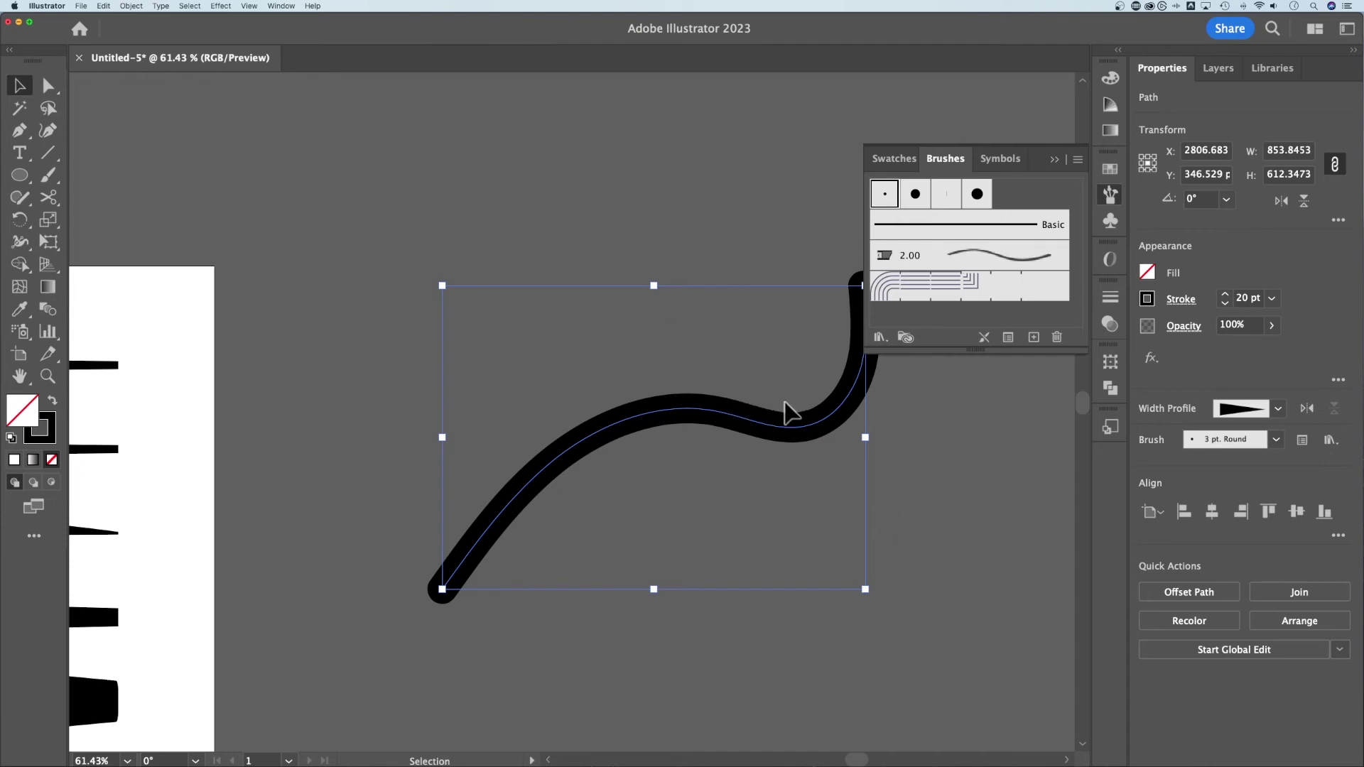
# Switch the curve to the Basic brush and raise its stroke weight to 120 pt.
pyautogui.click(928, 227)
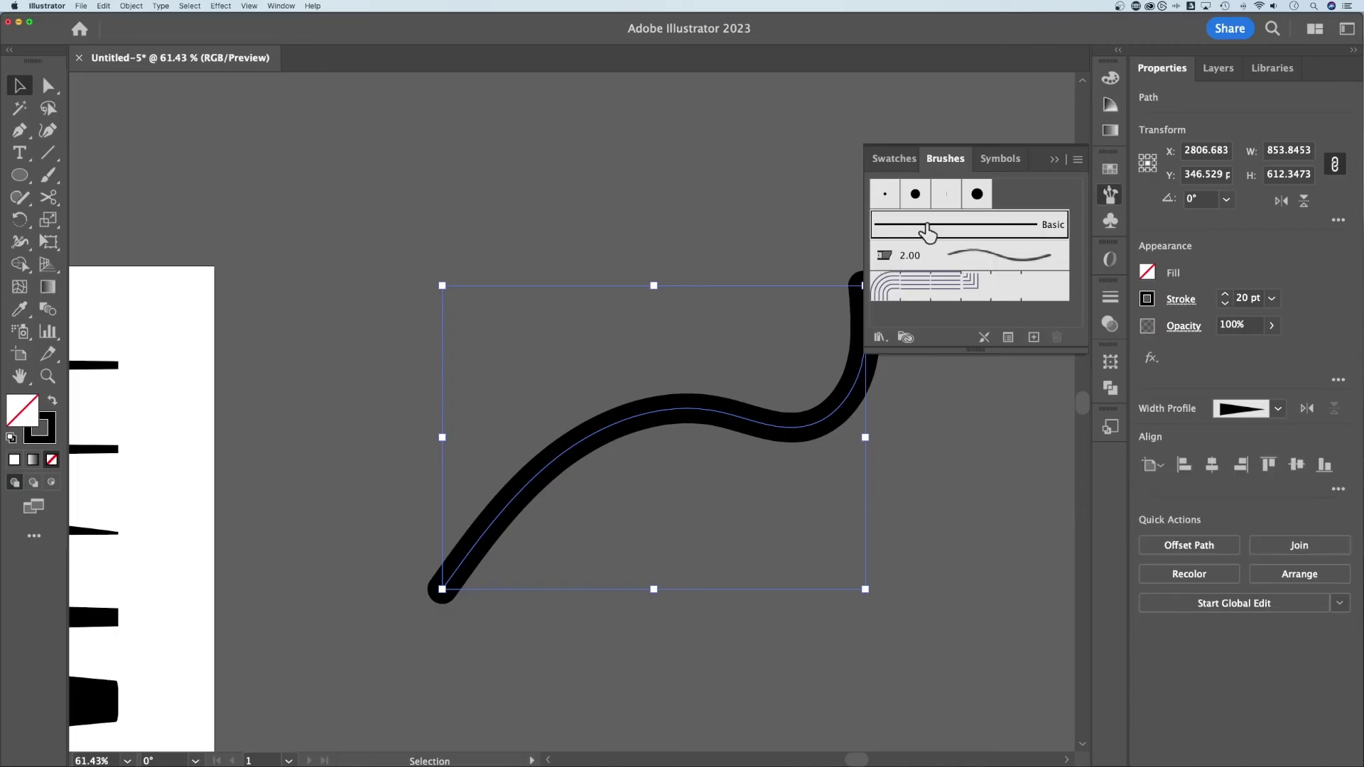
pyautogui.click(926, 433)
pyautogui.click(1054, 160)
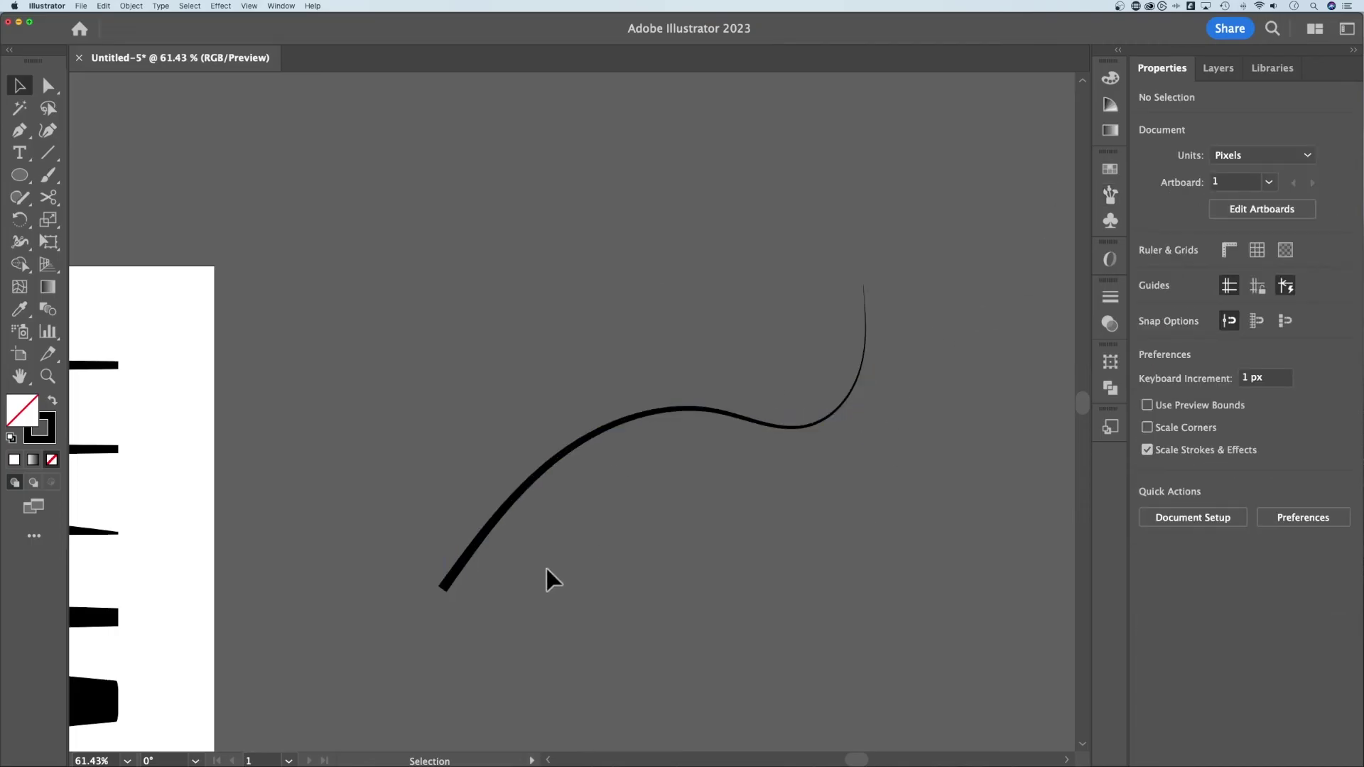
pyautogui.click(828, 416)
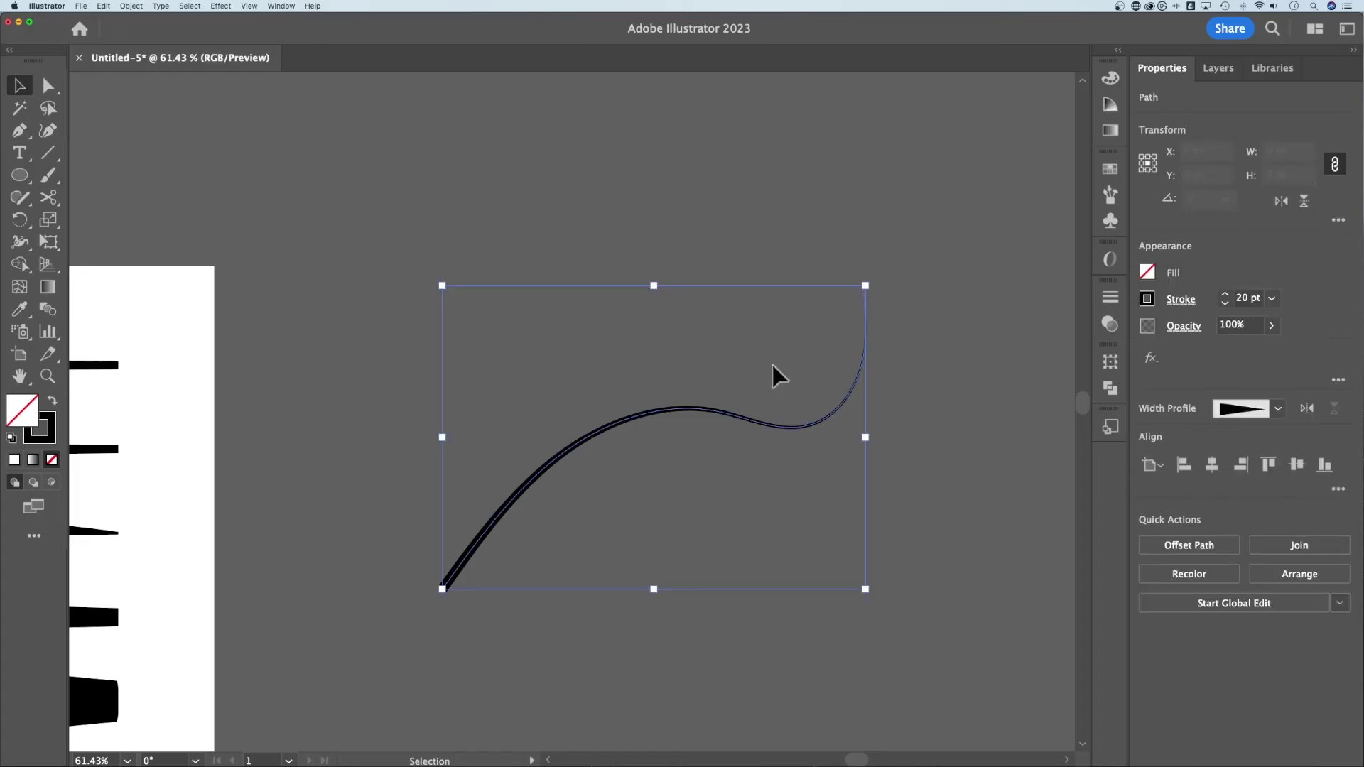
pyautogui.click(1256, 297)
pyautogui.hotkey('shift', 'Up')
pyautogui.hotkey('shift', 'Up')
pyautogui.hotkey('shift', 'Up')
pyautogui.hotkey('shift', 'Up')
pyautogui.hotkey('shift', 'Up')
pyautogui.hotkey('shift', 'Up')
pyautogui.hotkey('shift', 'Up')
pyautogui.hotkey('shift', 'Up')
pyautogui.hotkey('shift', 'Up')
pyautogui.hotkey('shift', 'Up')
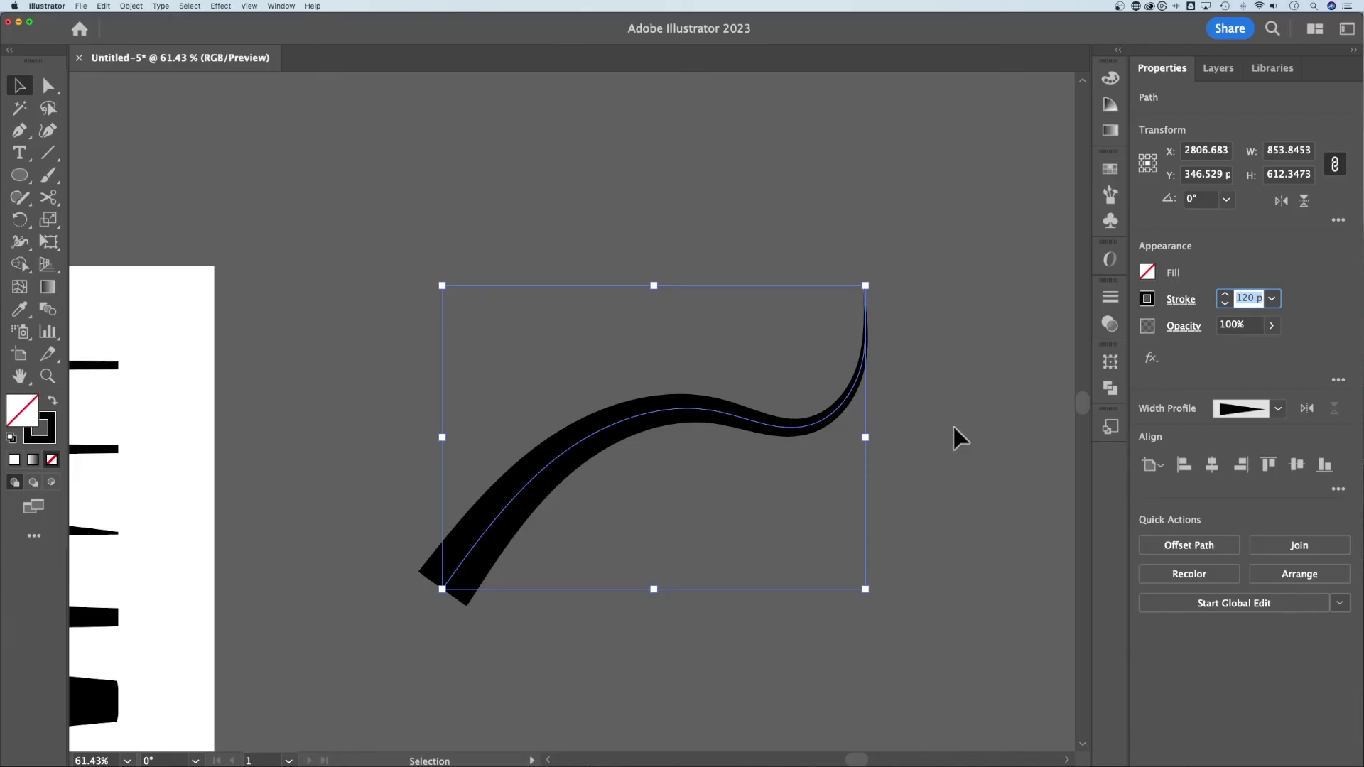
pyautogui.click(622, 465)
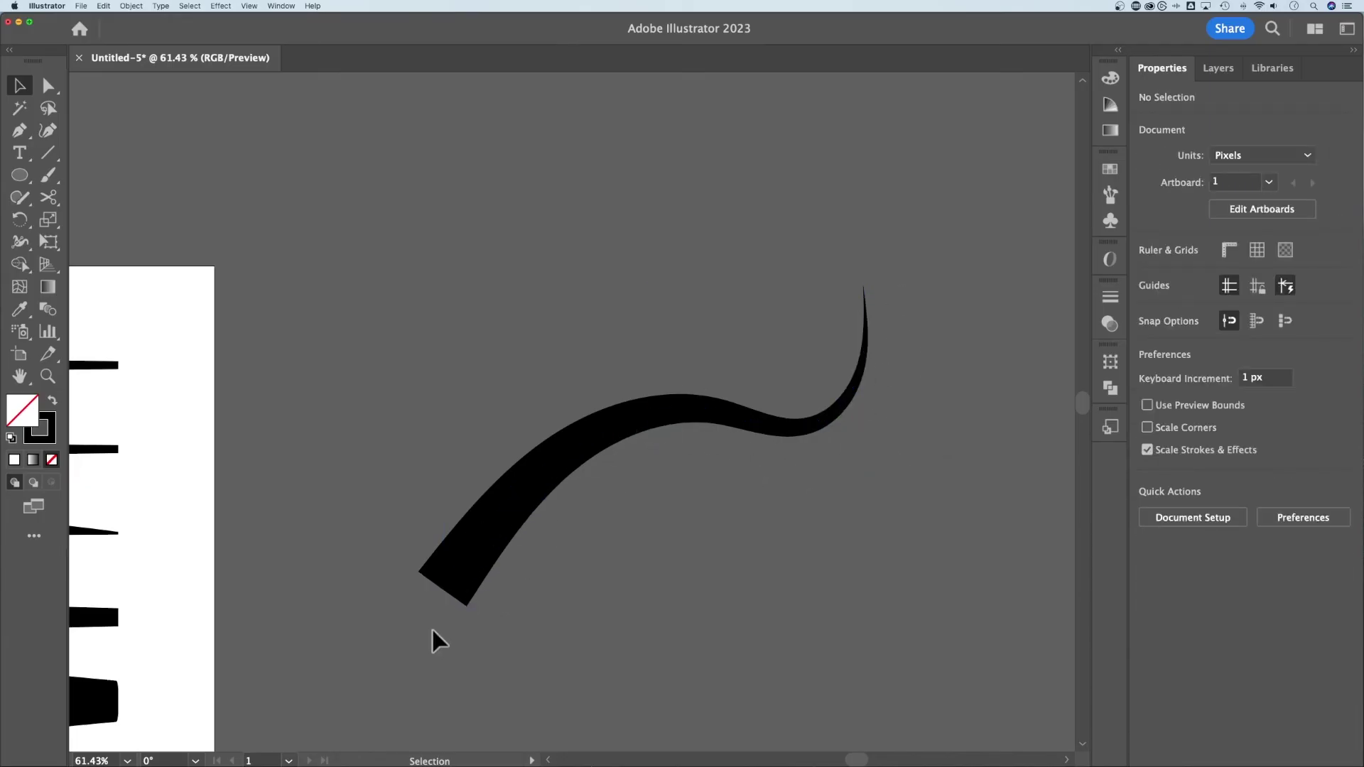
# Give the tapered 120 pt curve round end caps.
pyautogui.click(497, 532)
pyautogui.click(1180, 300)
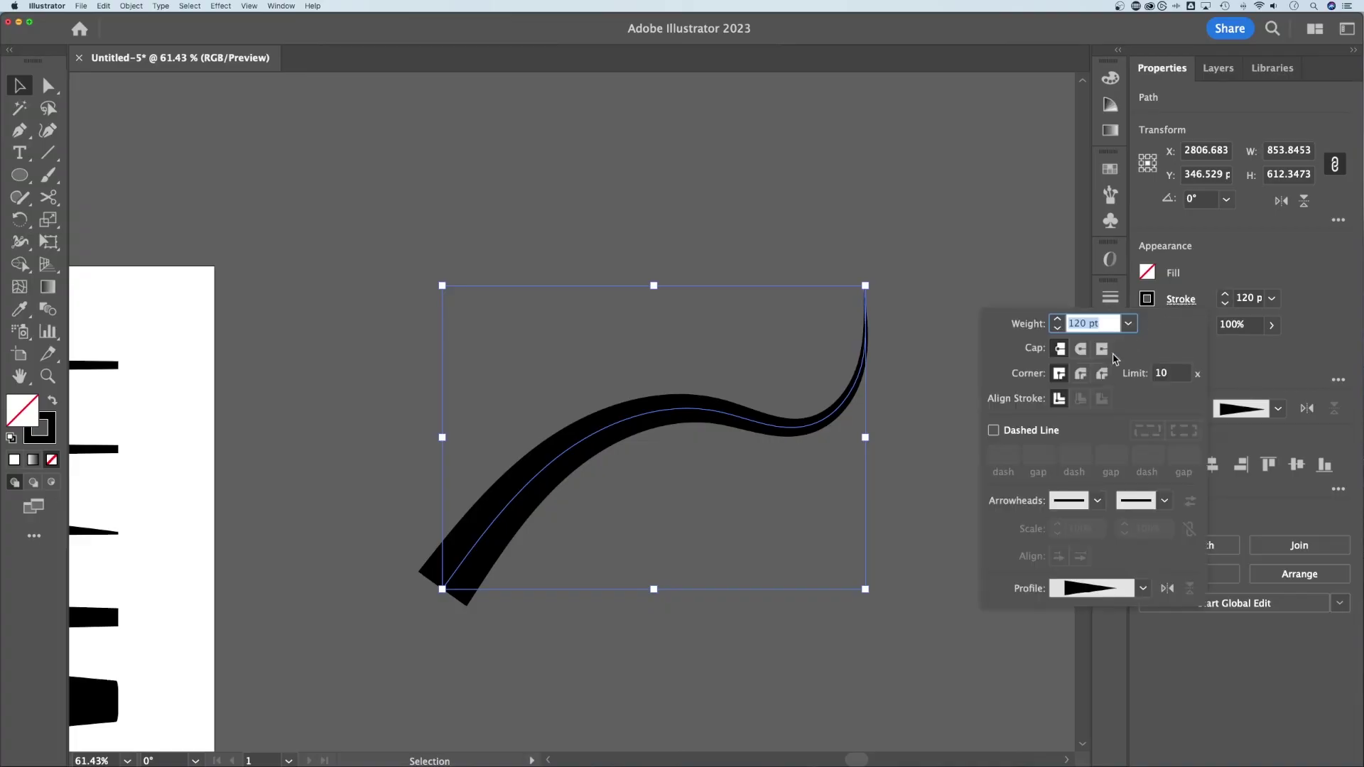
pyautogui.click(1081, 349)
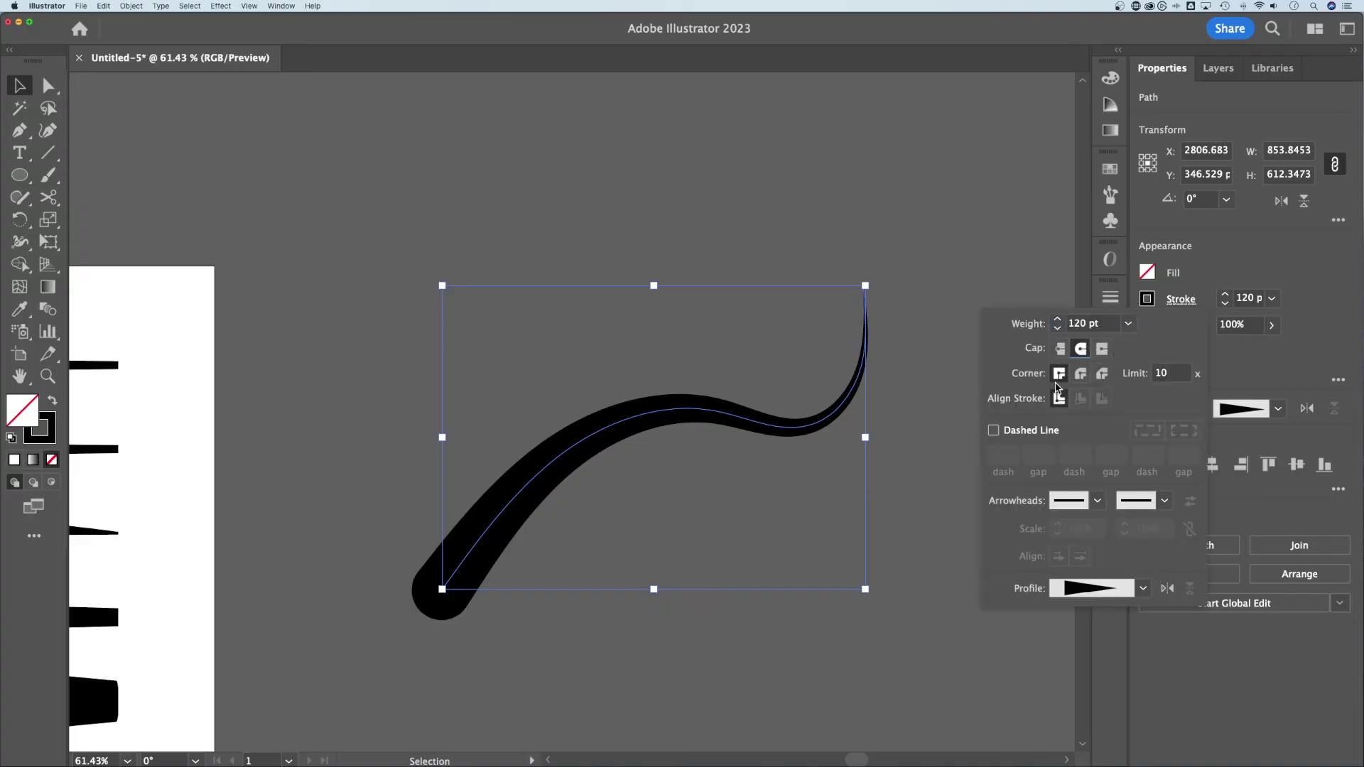
pyautogui.click(904, 405)
pyautogui.click(905, 404)
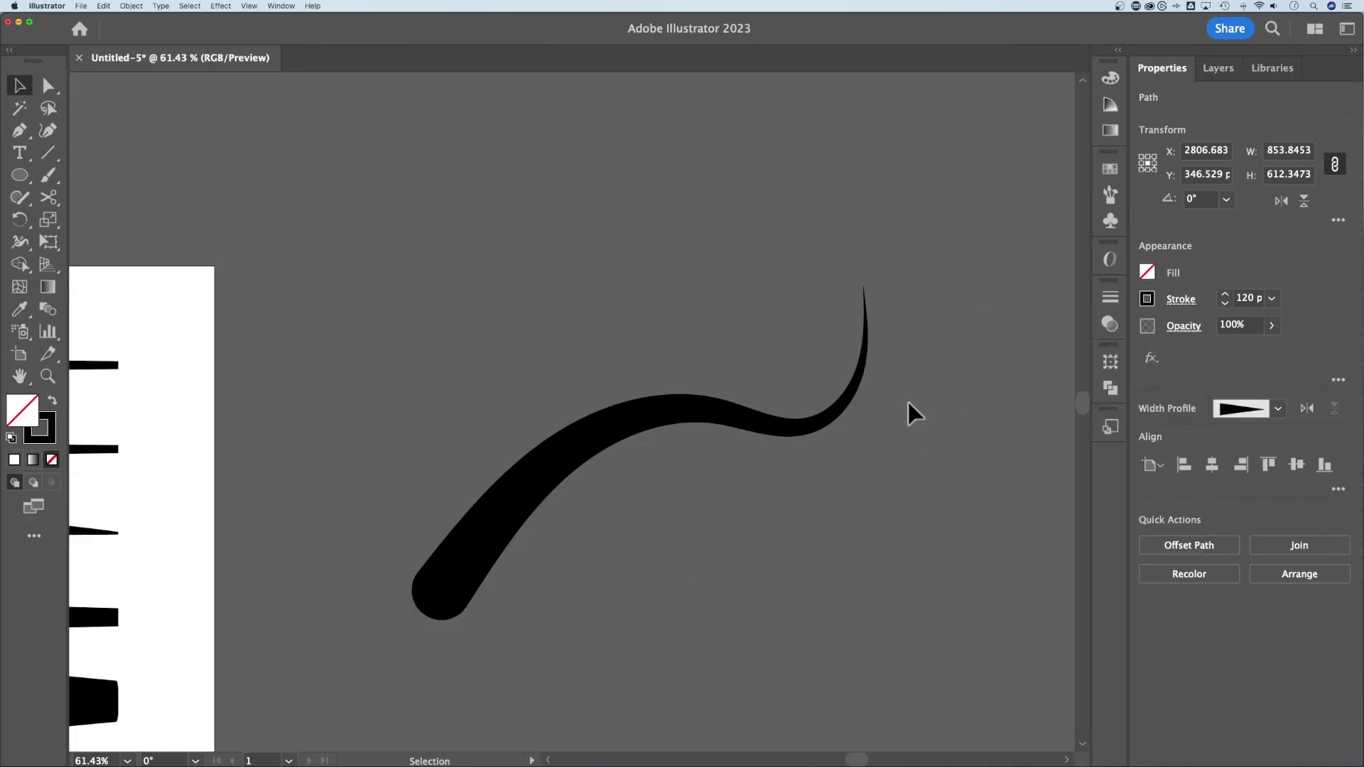
pyautogui.click(702, 403)
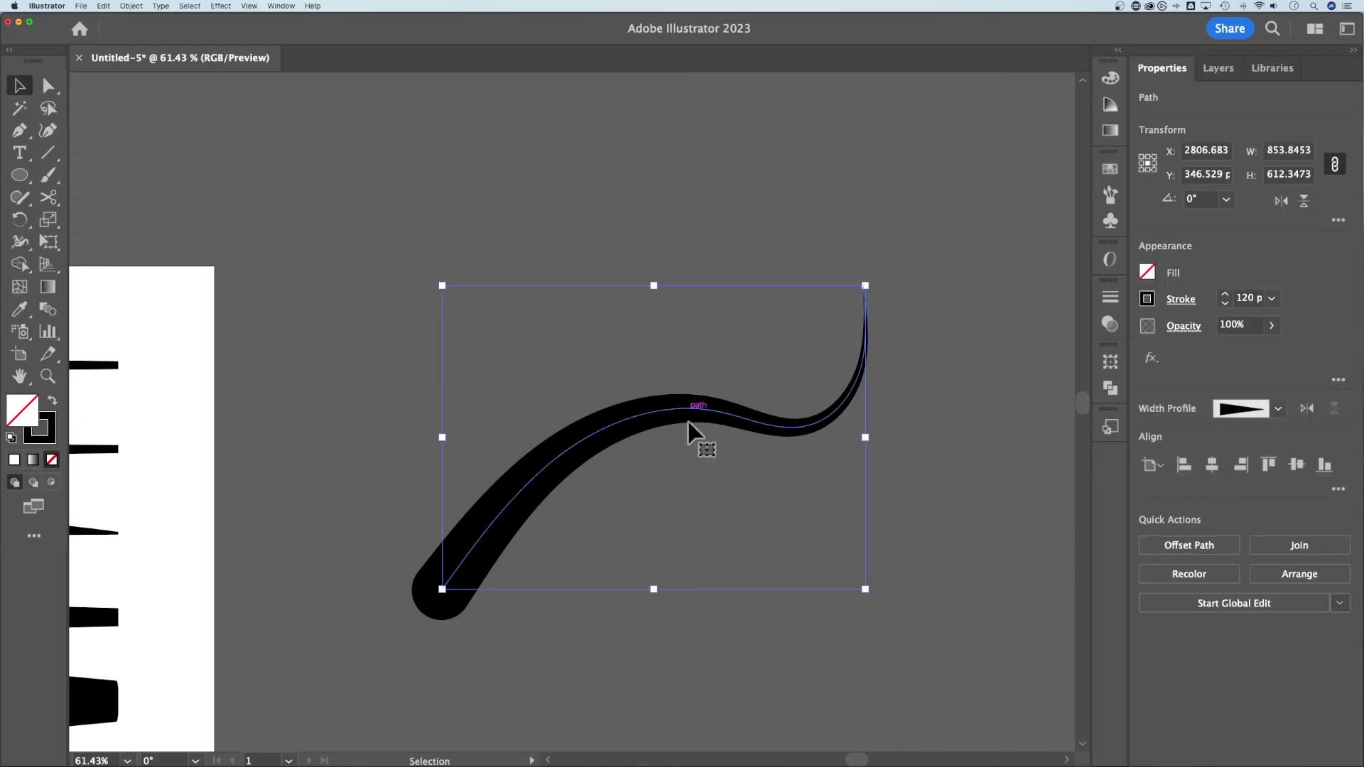
# Move the tapered curve higher and zoom out to 33.33% to see the whole scene.
pyautogui.click(773, 512)
pyautogui.moveTo(614, 432); pyautogui.dragTo(627, 321)
pyautogui.moveTo(447, 471); pyautogui.dragTo(524, 493)
pyautogui.press('super+minus')
pyautogui.press('super+minus')
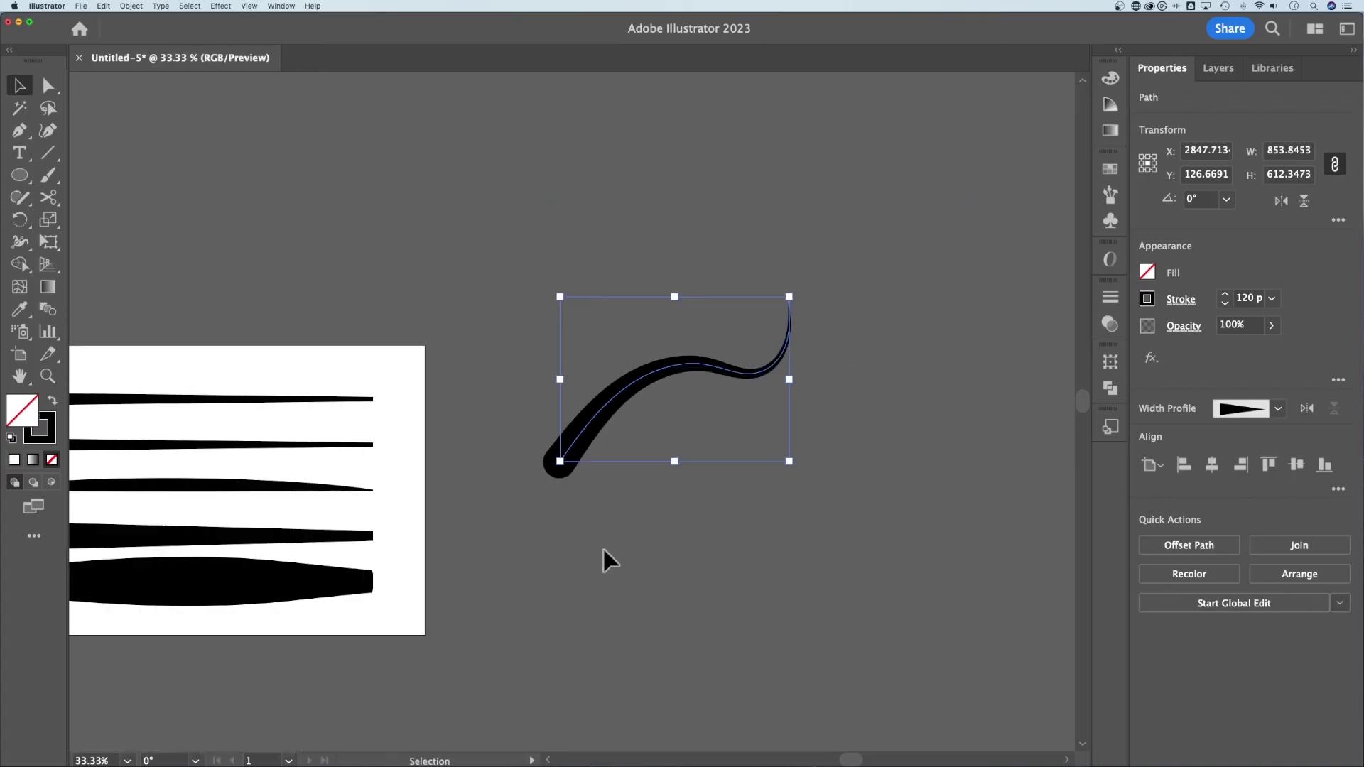
pyautogui.moveTo(668, 493); pyautogui.dragTo(941, 493)
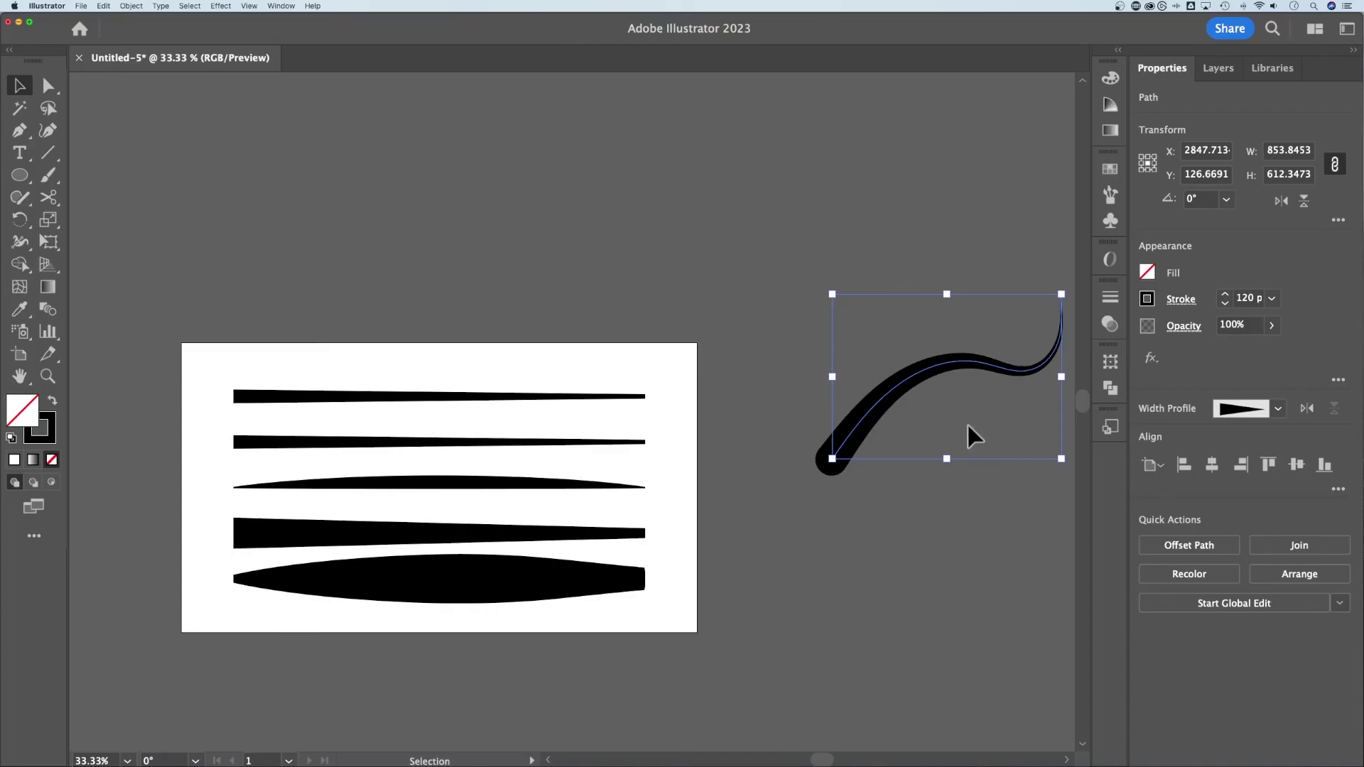
pyautogui.hscroll(5, 798, 445)
# Alt-drag a duplicate of the curve below and to the right of the original.
pyautogui.moveTo(782, 380); pyautogui.dragTo(814, 433)
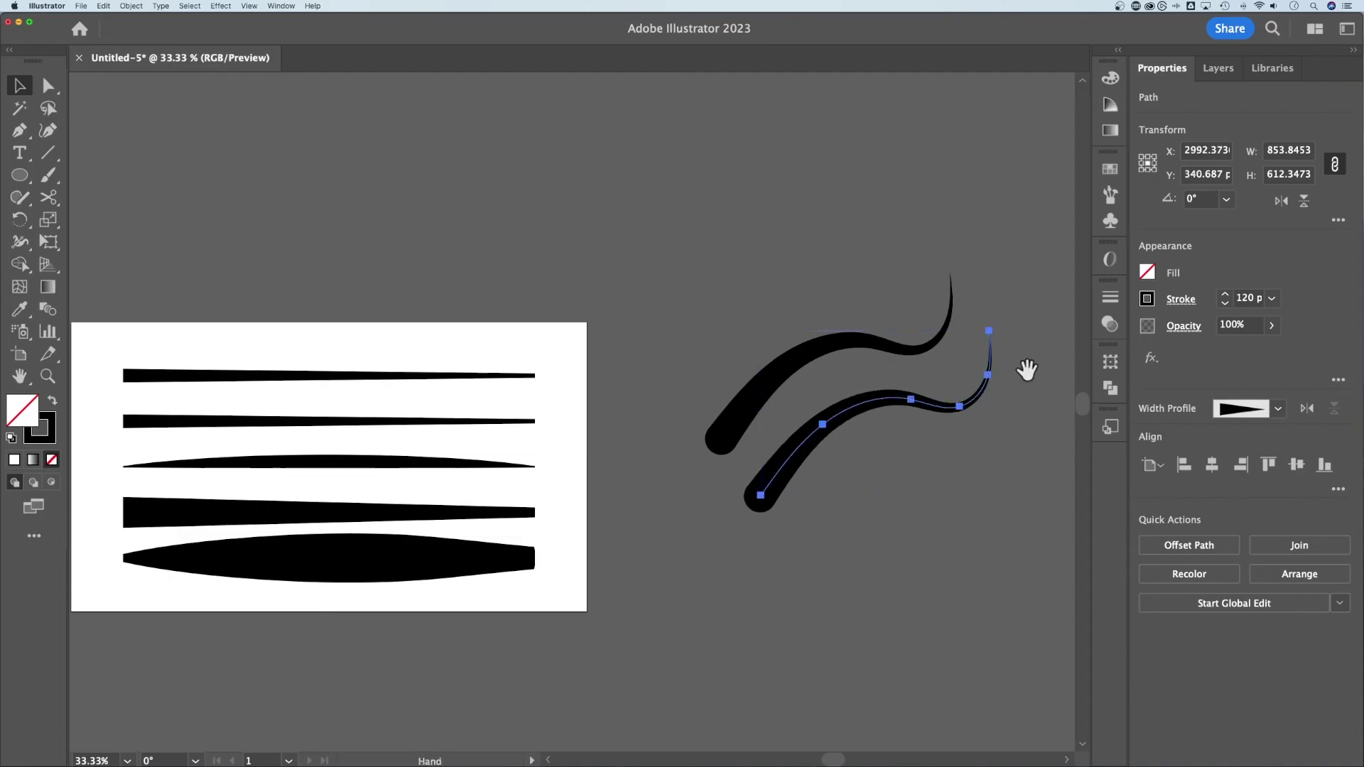
pyautogui.hscroll(3, 923, 441)
pyautogui.scroll(2, 924, 441)
# Use the Width tool to widen the copy's right bend to about 67 px, then deselect.
pyautogui.click(20, 242)
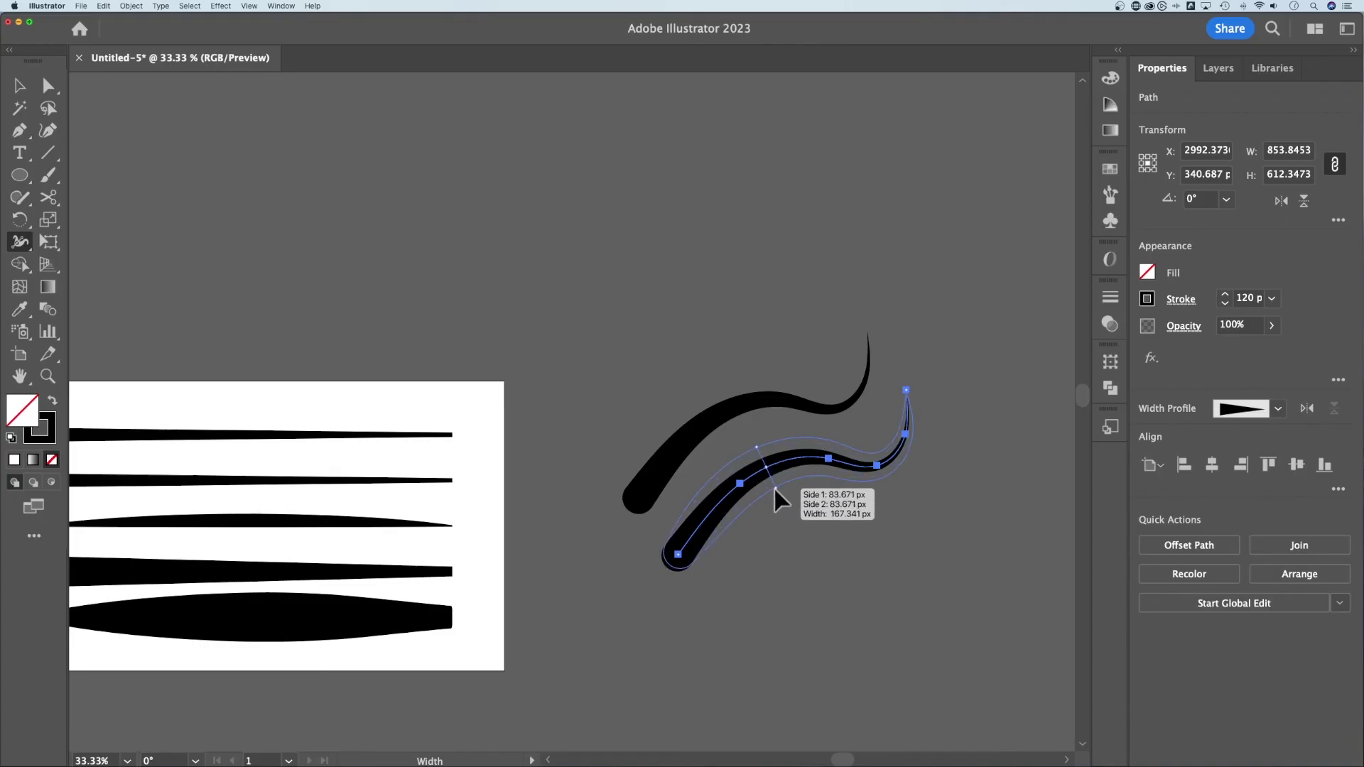
pyautogui.click(768, 468)
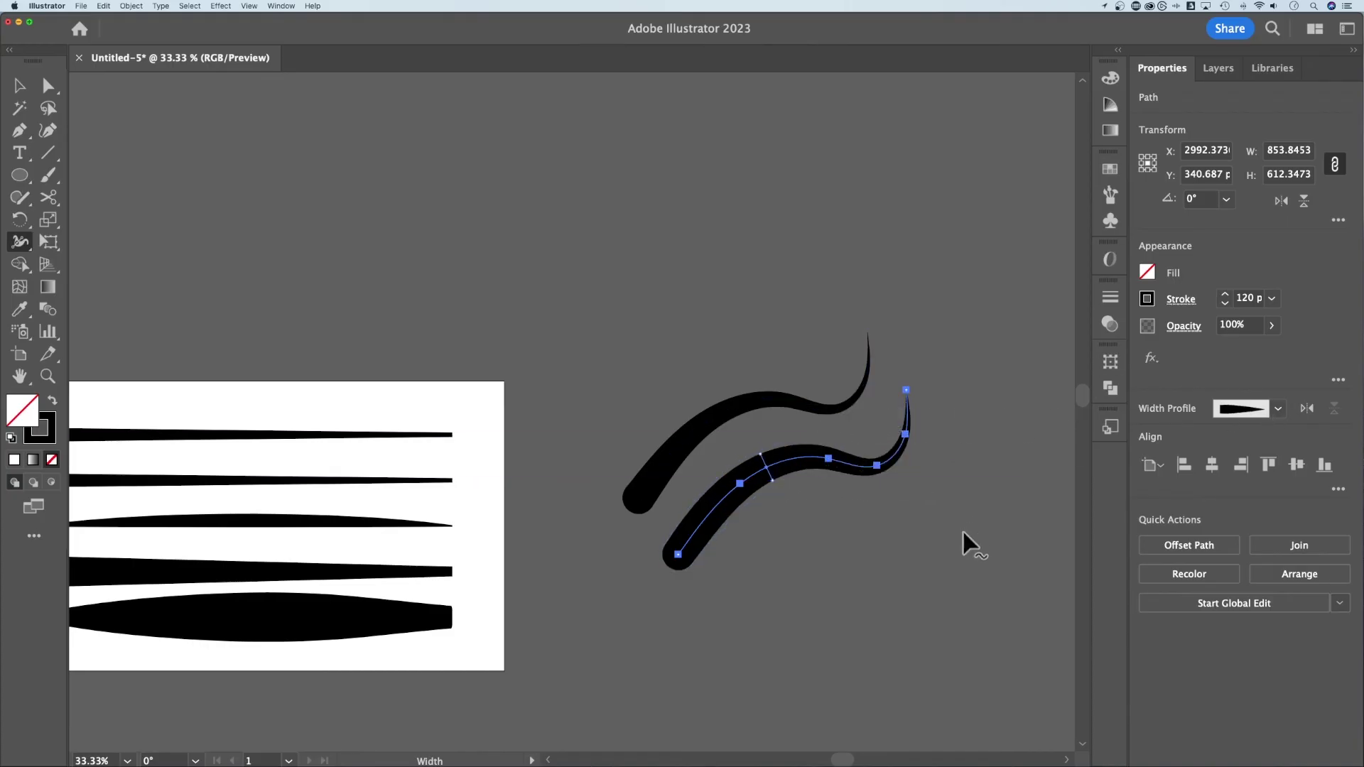
pyautogui.press('v')
pyautogui.click(866, 531)
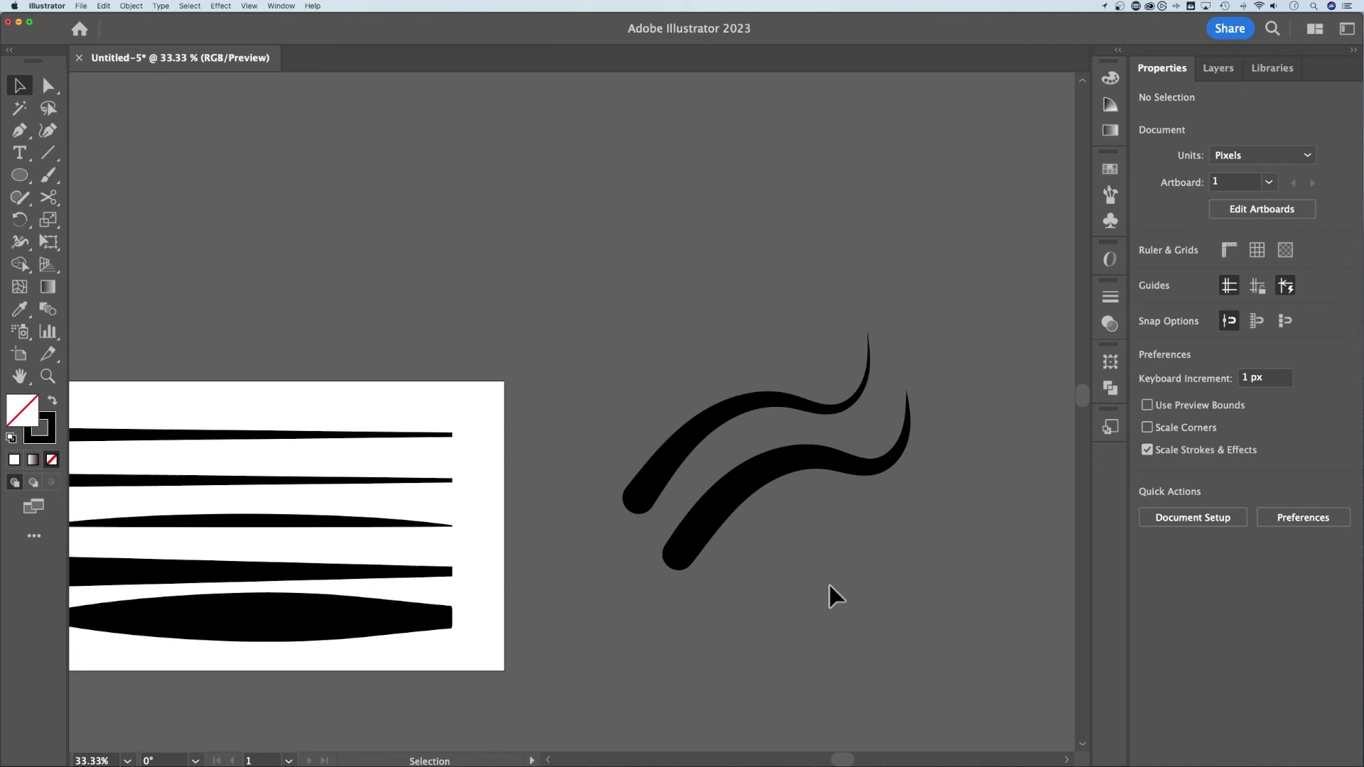
pyautogui.hscroll(-3, 830, 568)
pyautogui.scroll(-1, 830, 568)
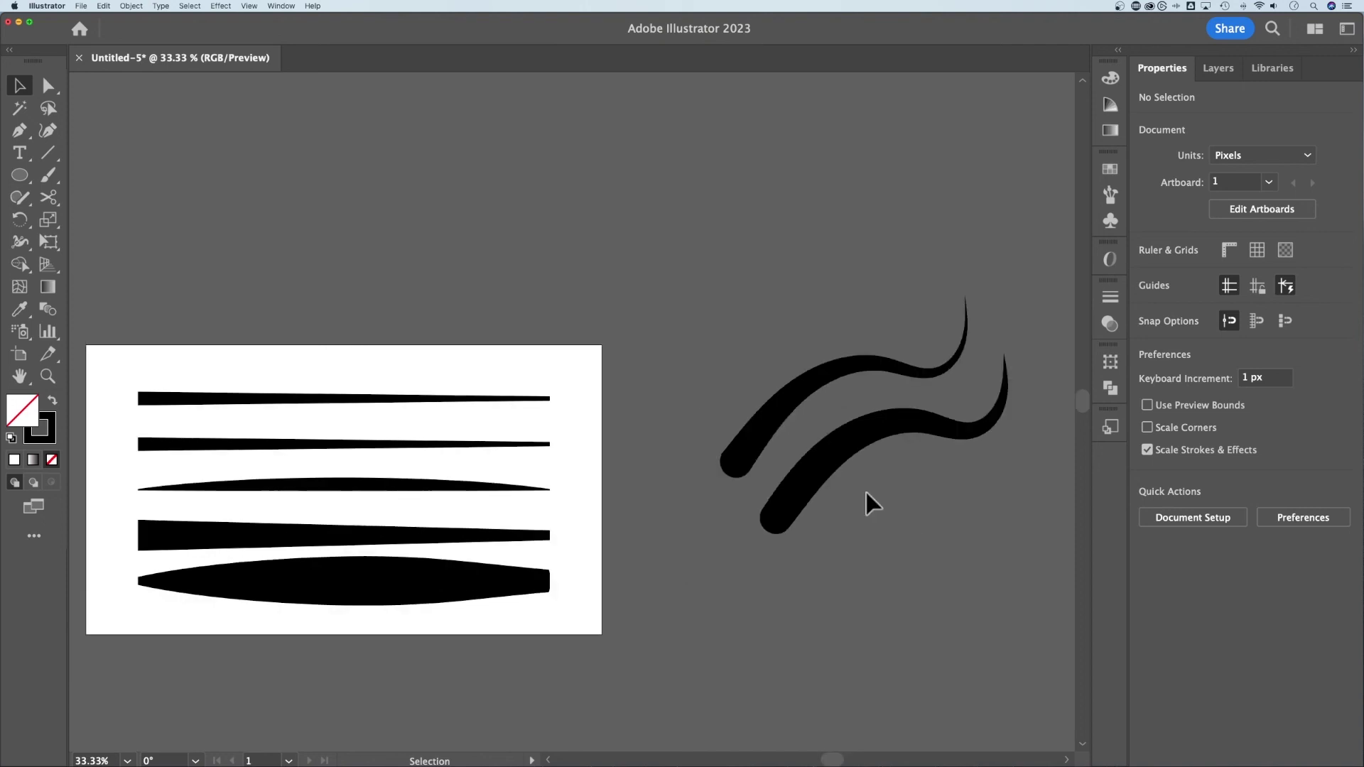